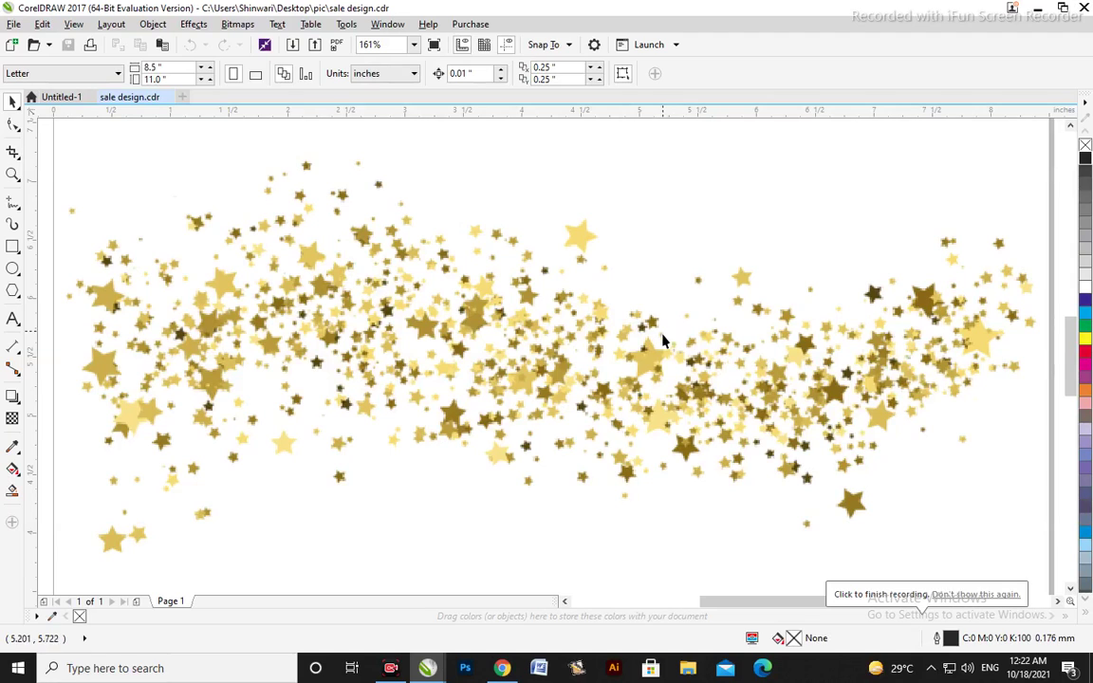
- Select the gold-star bitmap, then browse the rectangle and dimension tool options
{"action": "left_click", "coordinate": [592, 334]}
{"action": "scroll", "coordinate": [593, 334], "scroll_direction": "down", "scroll_amount": 3}
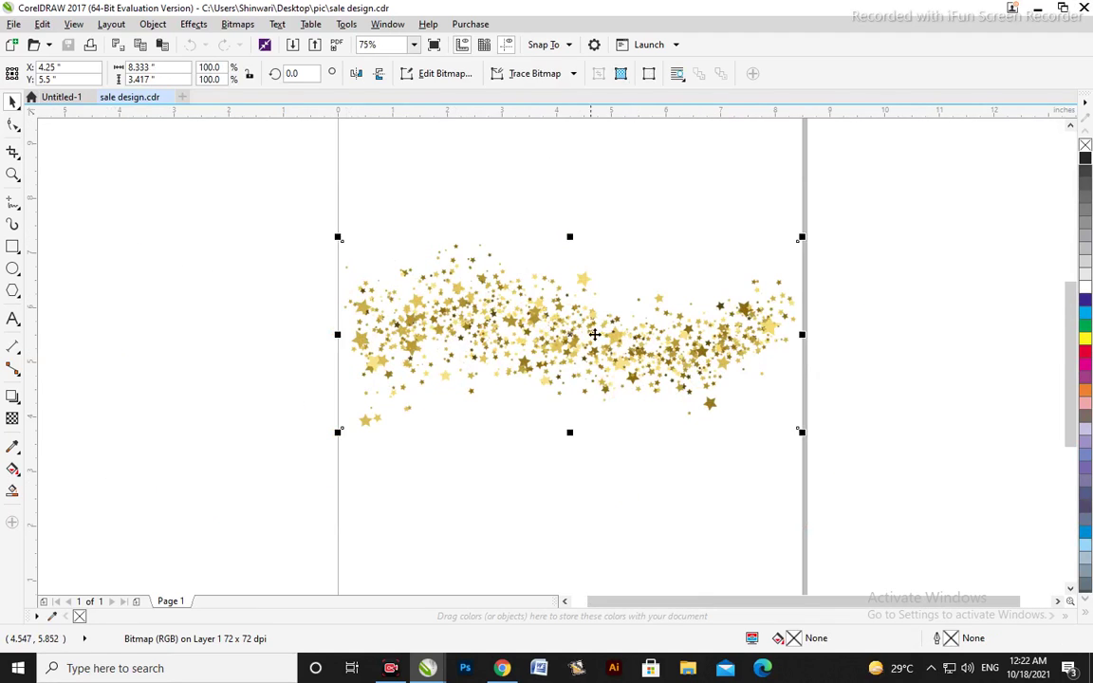
{"action": "key", "text": "Escape"}
{"action": "left_click", "coordinate": [666, 379]}
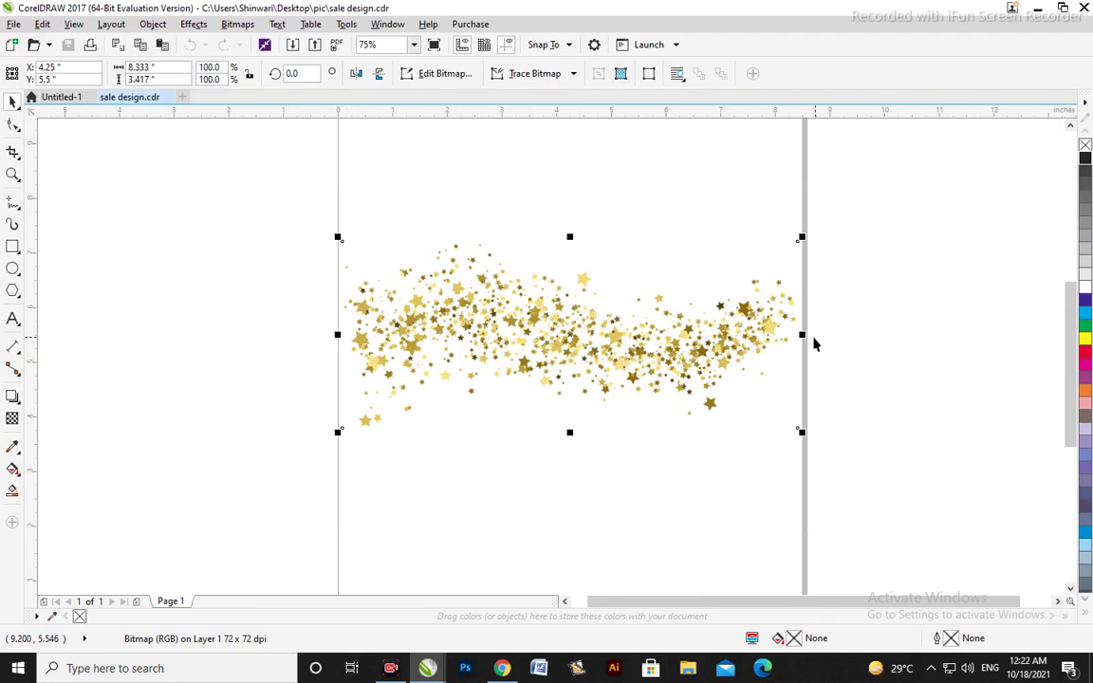
{"action": "left_click", "coordinate": [430, 499]}
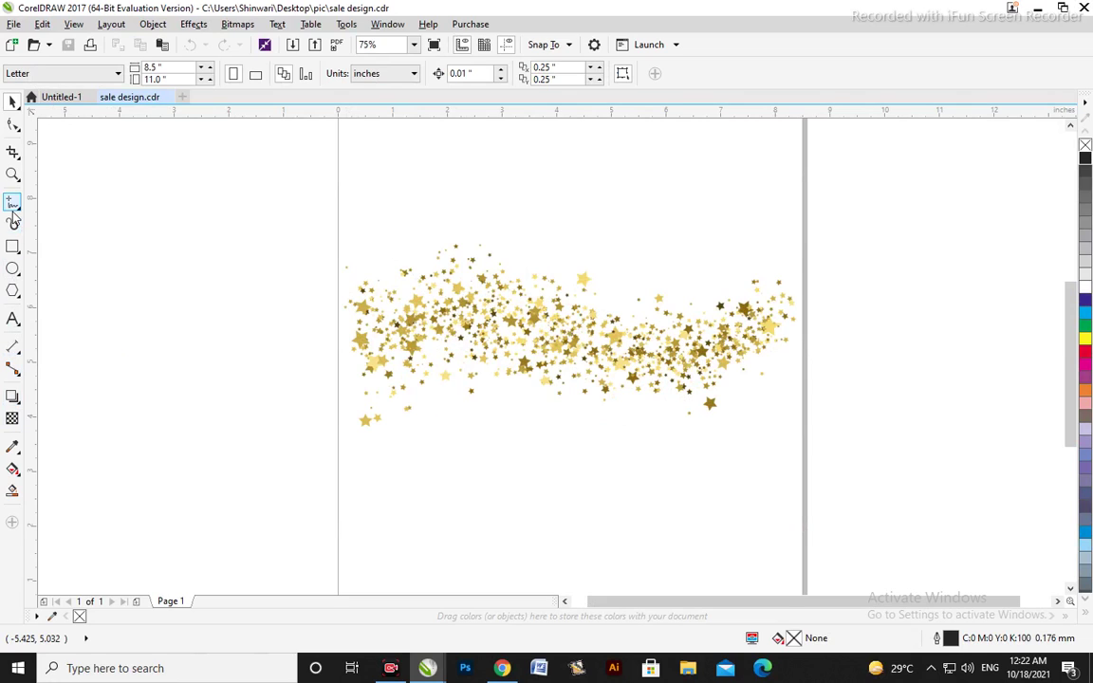
{"action": "left_click", "coordinate": [18, 252]}
{"action": "left_click", "coordinate": [9, 347]}
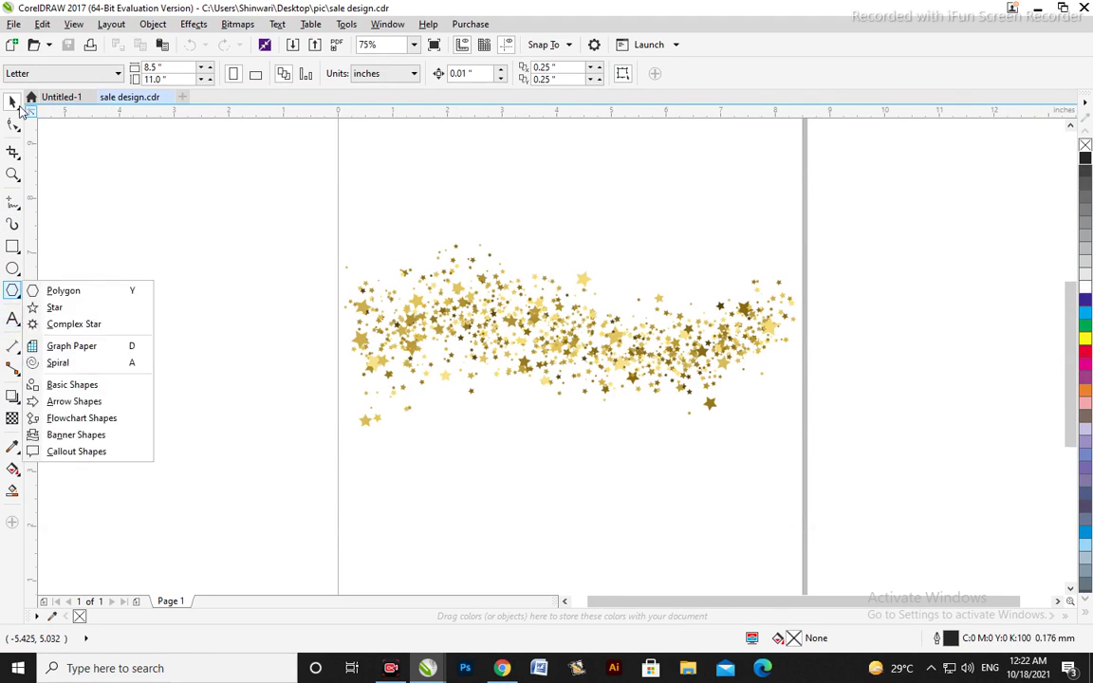
{"action": "left_click", "coordinate": [172, 260]}
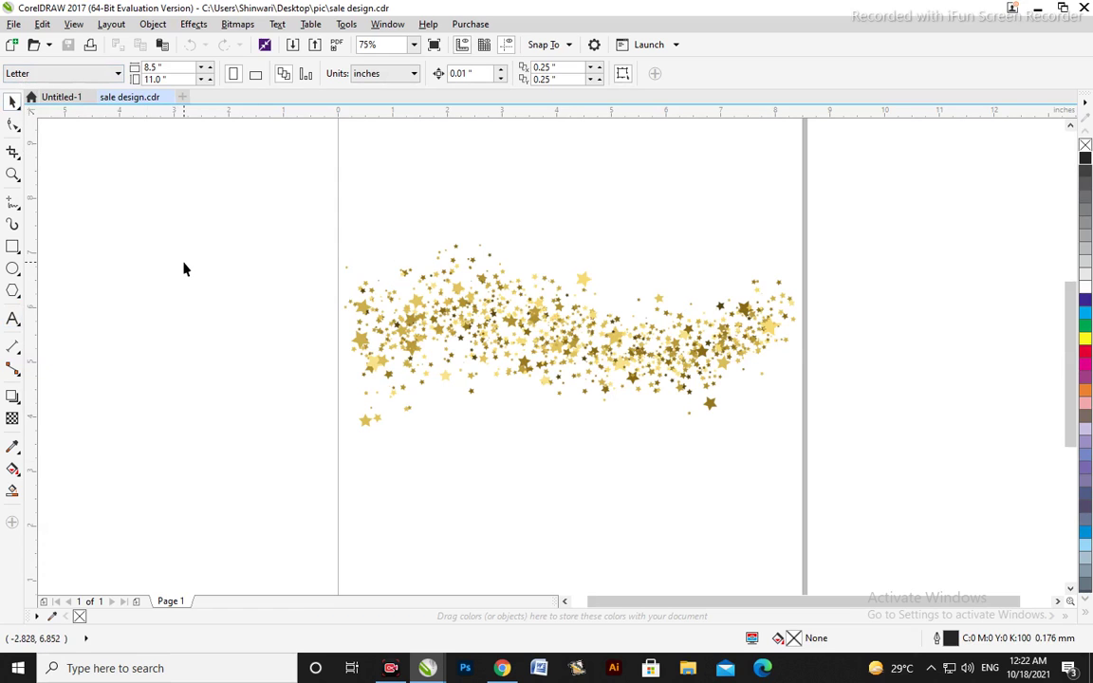
- Add the text 'SALE' and set it in the Big Black Bear font
{"action": "key", "text": "F8"}
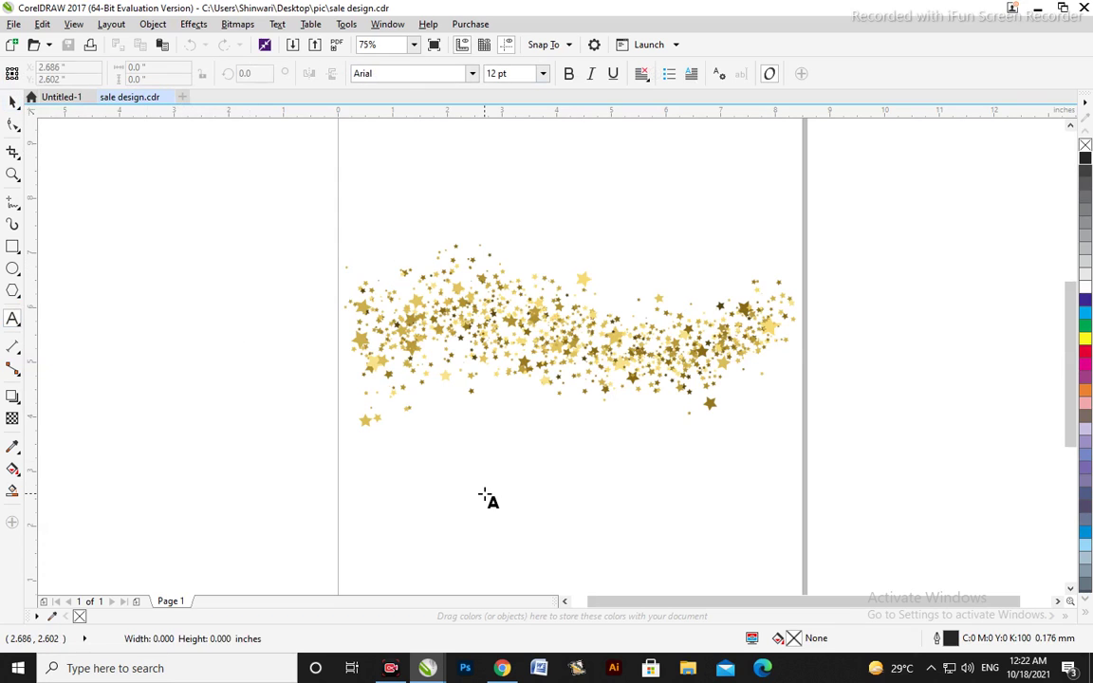
{"action": "left_click", "coordinate": [483, 494]}
{"action": "type", "text": "SALE"}
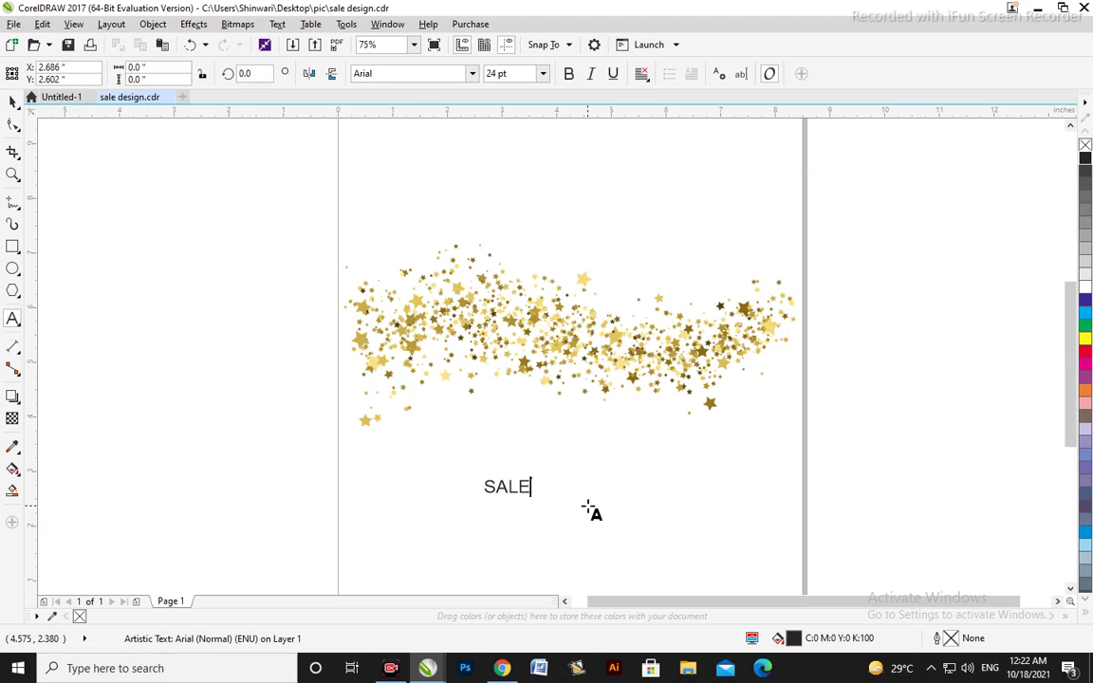
{"action": "left_click", "coordinate": [13, 102]}
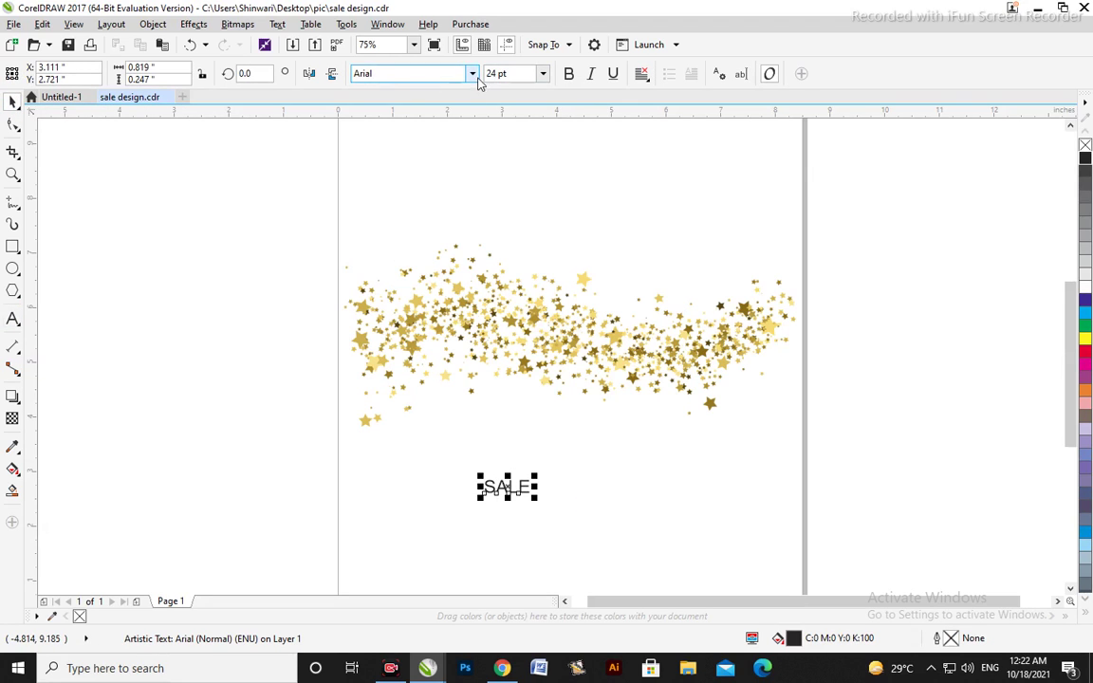
{"action": "left_click", "coordinate": [425, 74]}
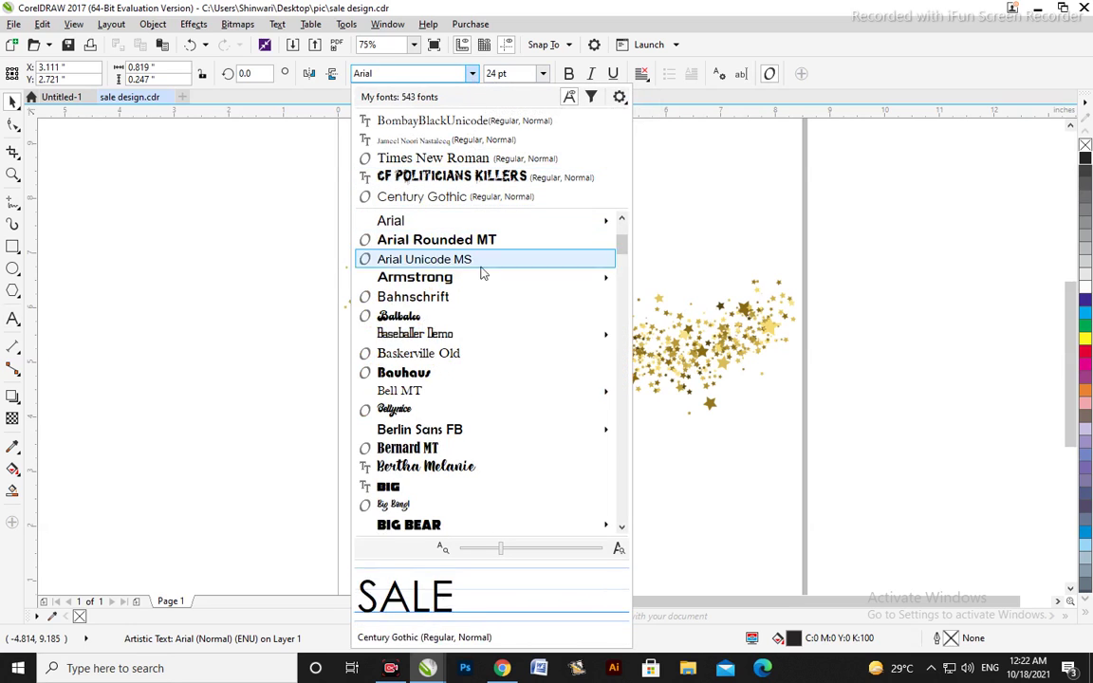
{"action": "left_click", "coordinate": [481, 525]}
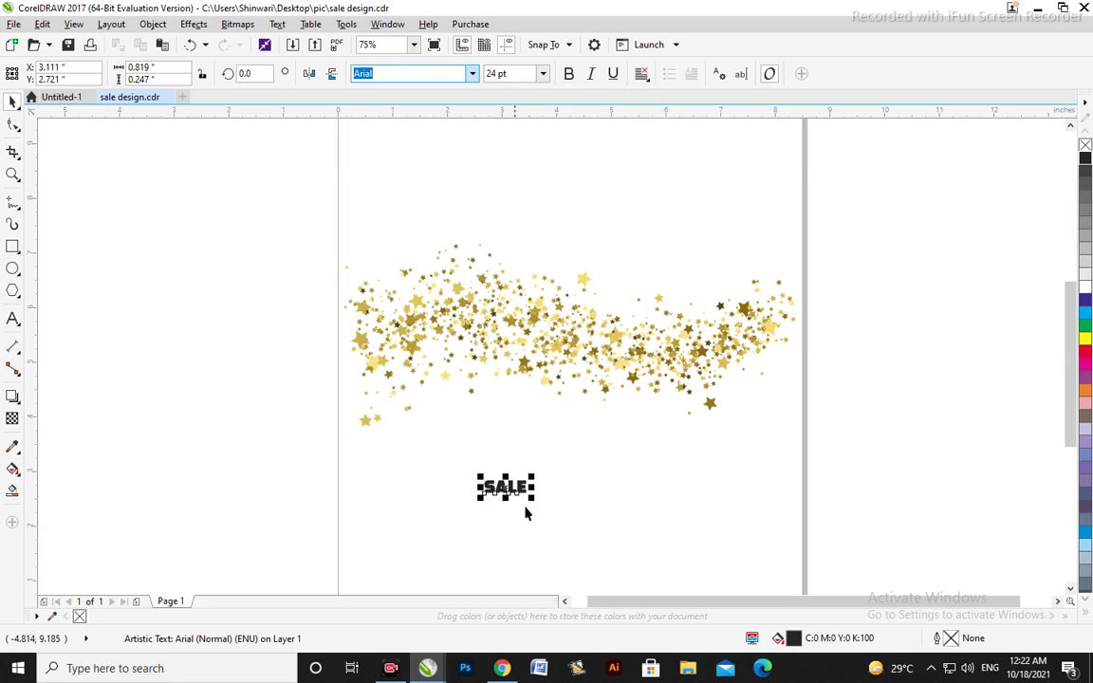
- Enlarge SALE to about 140 pt and centre it on the star bitmap
{"action": "left_click_drag", "start_coordinate": [531, 470], "coordinate": [612, 375]}
{"action": "left_click", "coordinate": [612, 374], "text": "shift"}
{"action": "key", "text": "c"}
{"action": "key", "text": "e"}
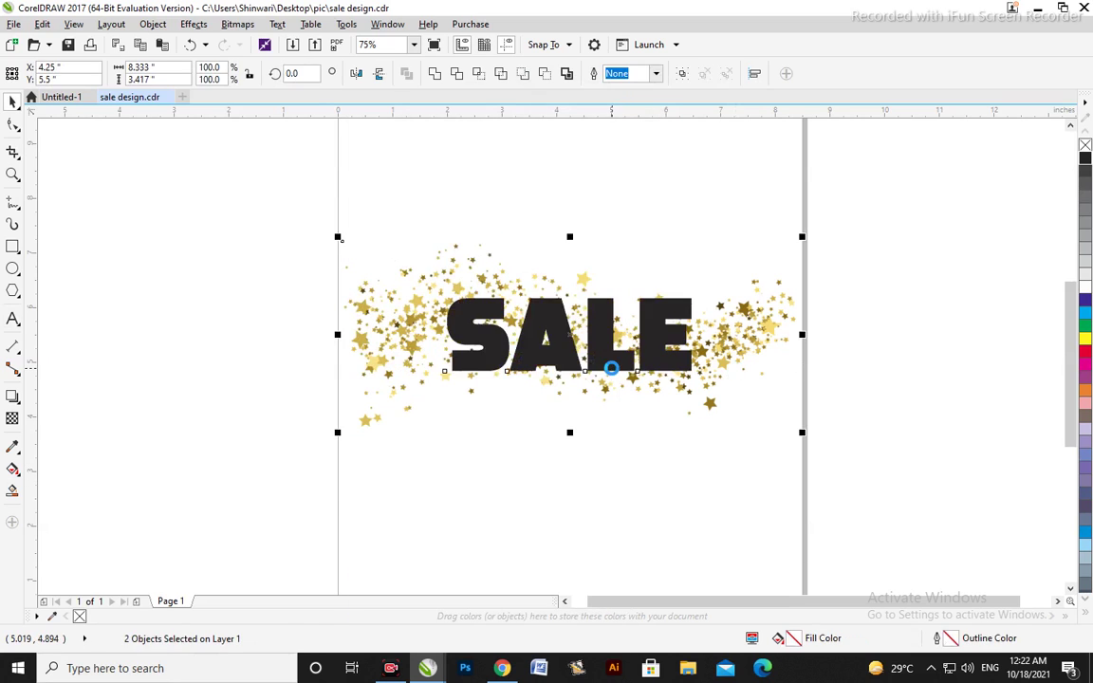
{"action": "key", "text": "Escape"}
- Tighten the spacing between the SALE letters with the Shape tool
{"action": "left_click", "coordinate": [601, 313]}
{"action": "scroll", "coordinate": [601, 303], "scroll_direction": "up", "scroll_amount": 2}
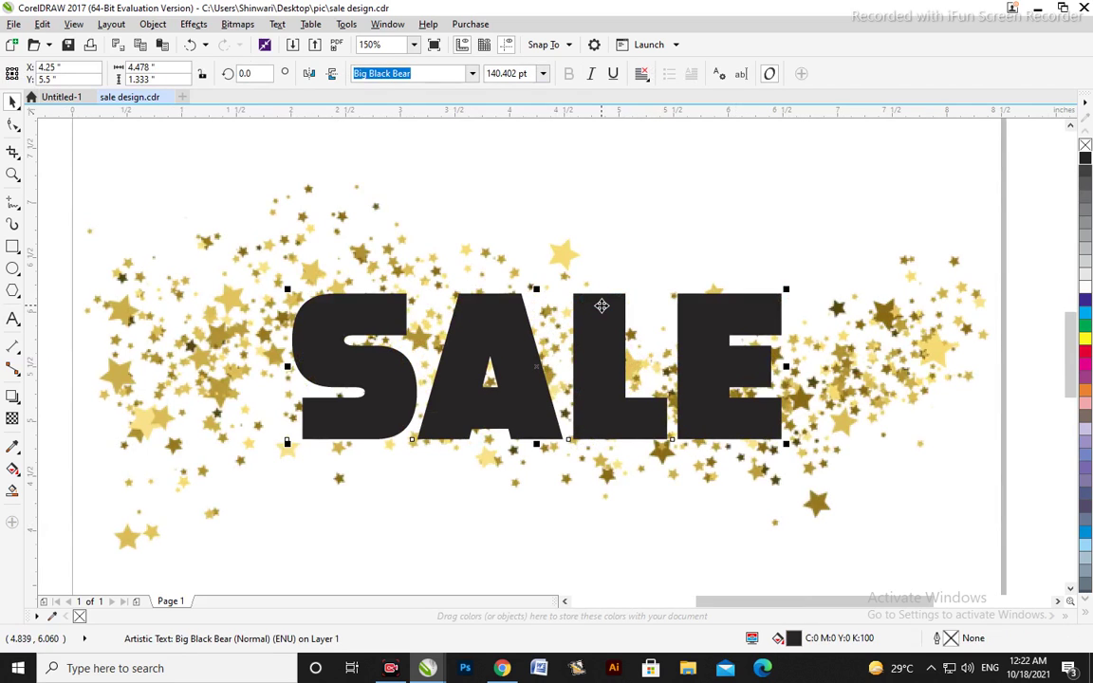
{"action": "key", "text": "F10"}
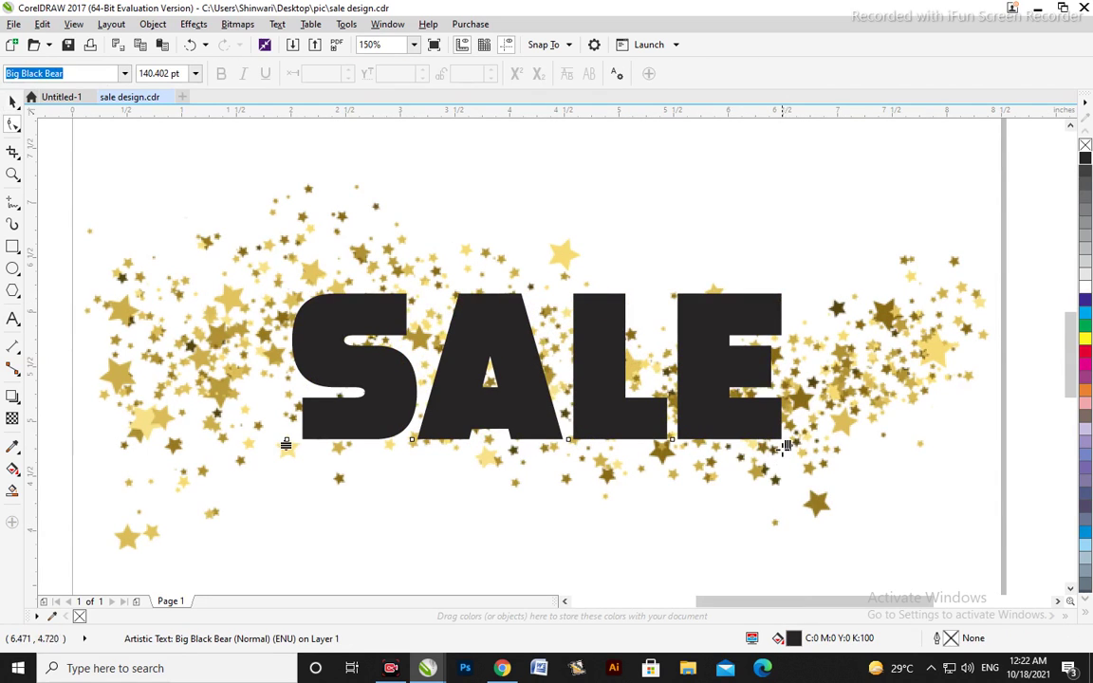
{"action": "left_click_drag", "start_coordinate": [787, 453], "coordinate": [713, 458]}
{"action": "key", "text": "space"}
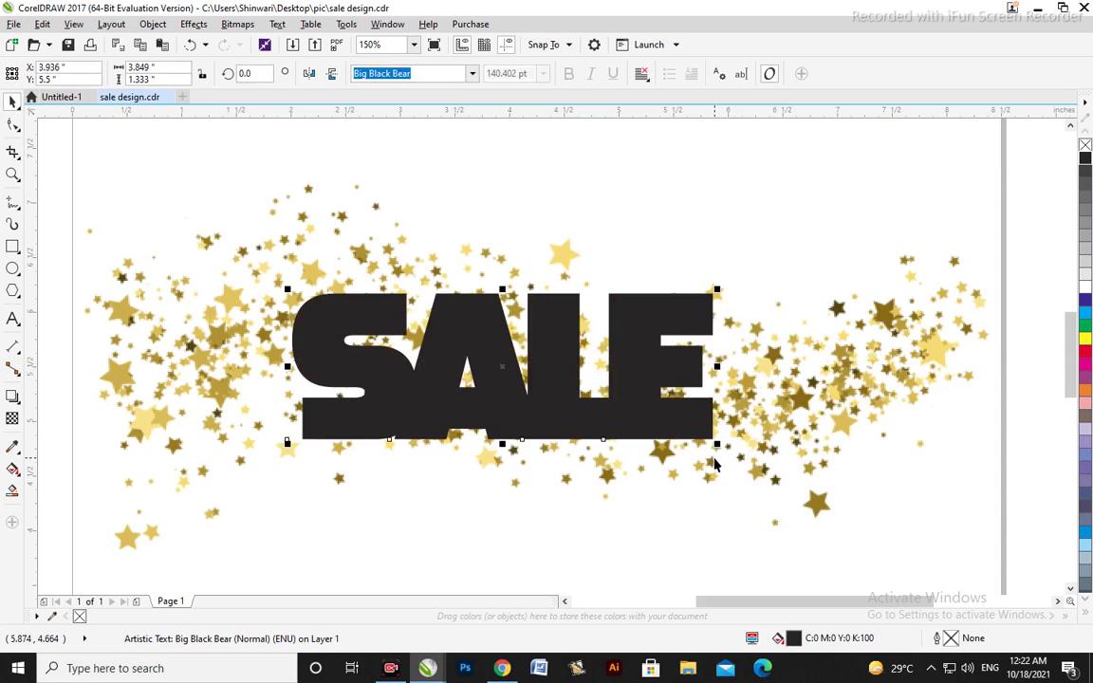
- Break SALE into four separate letters and fill them white
{"action": "key", "text": "Escape"}
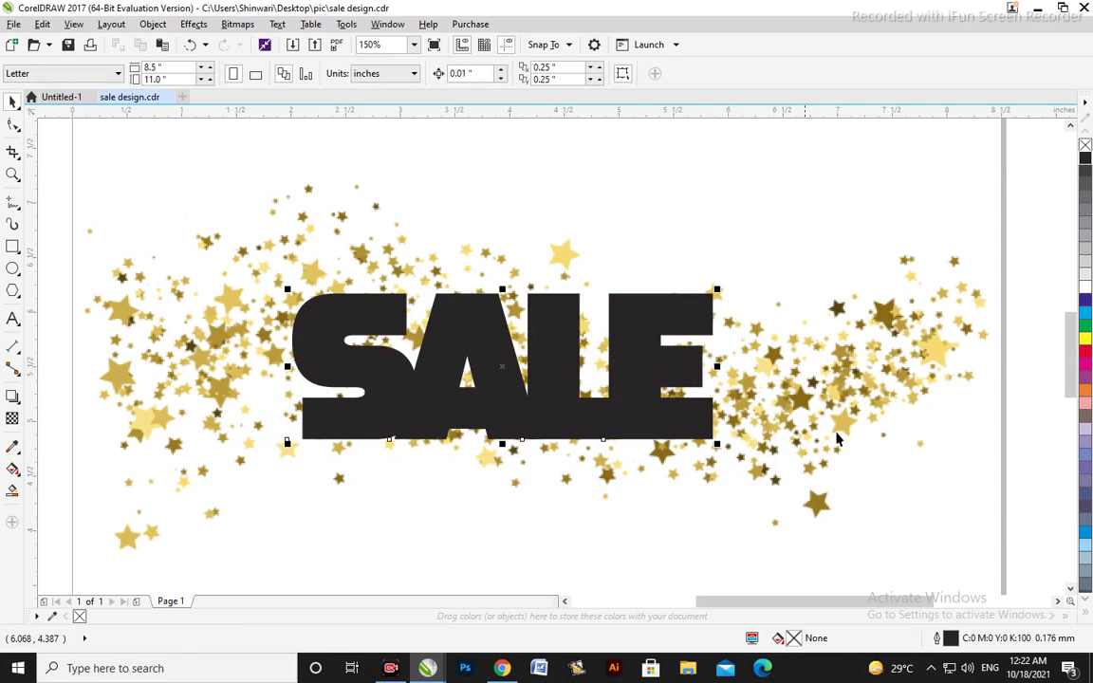
{"action": "left_click", "coordinate": [693, 408]}
{"action": "left_click", "coordinate": [1084, 275]}
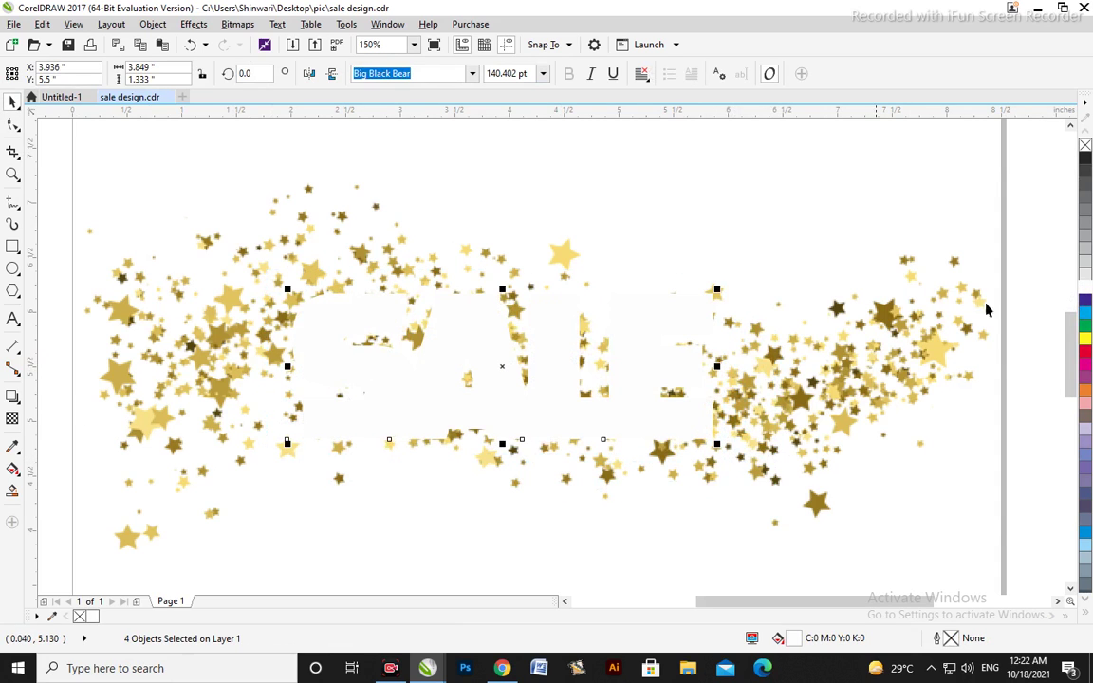
{"action": "key", "text": "ctrl+g"}
{"action": "left_click", "coordinate": [12, 396]}
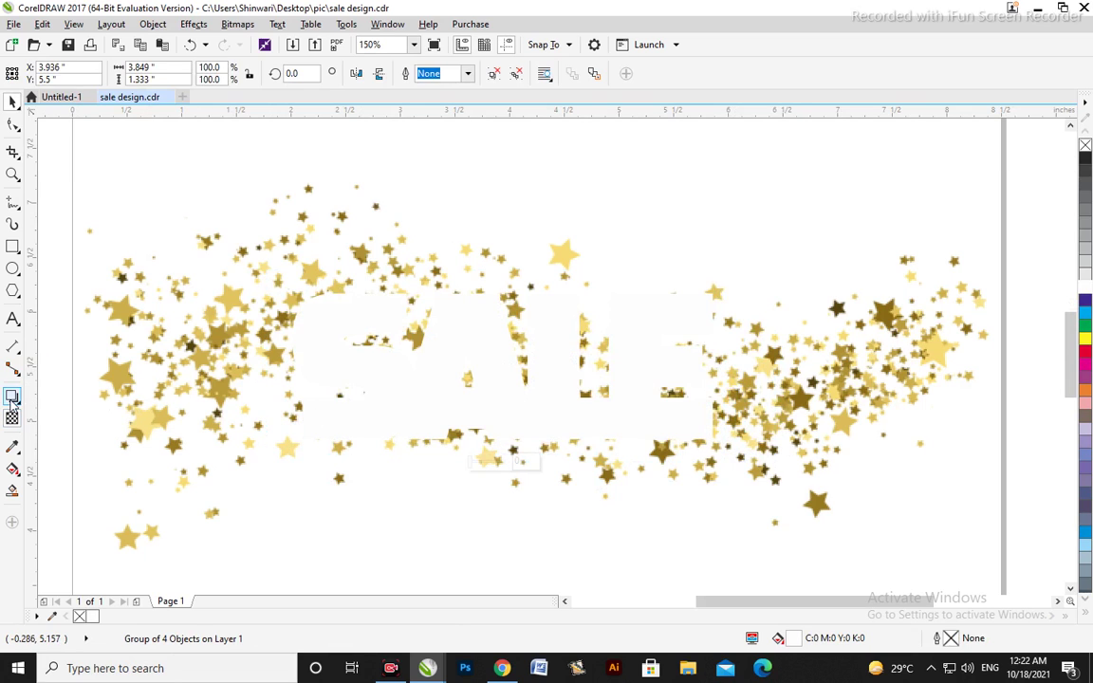
{"action": "left_click_drag", "start_coordinate": [493, 363], "coordinate": [712, 366]}
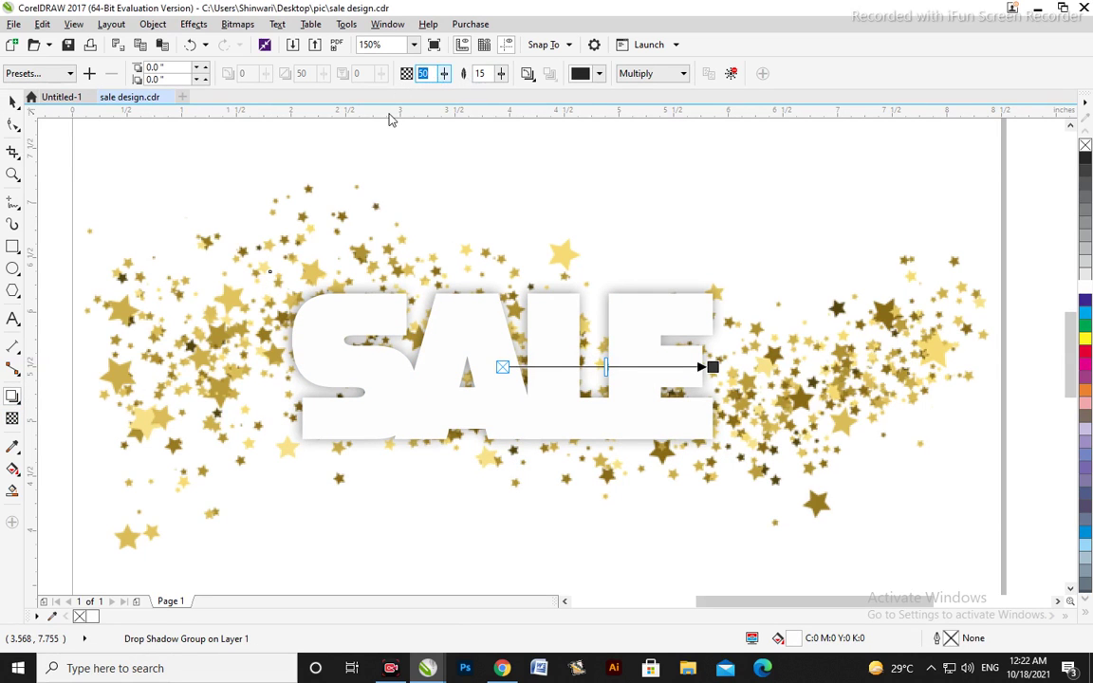
{"action": "key", "text": "Return"}
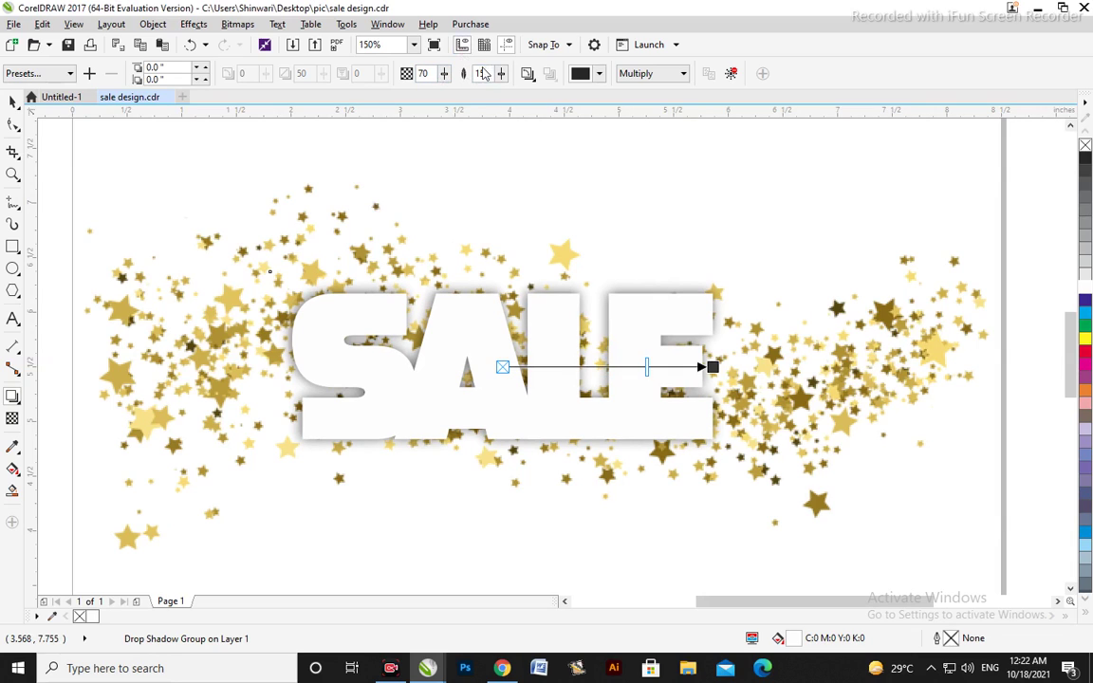
{"action": "type", "text": "0"}
{"action": "key", "text": "Return"}
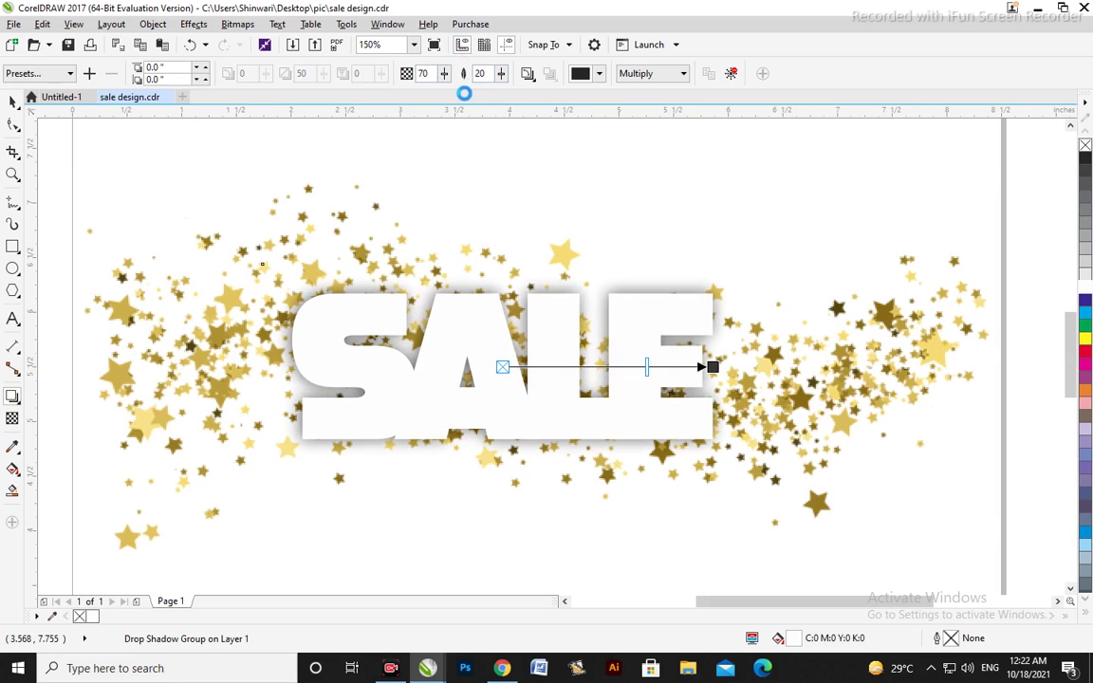
{"action": "double_click", "coordinate": [490, 76]}
{"action": "type", "text": "30"}
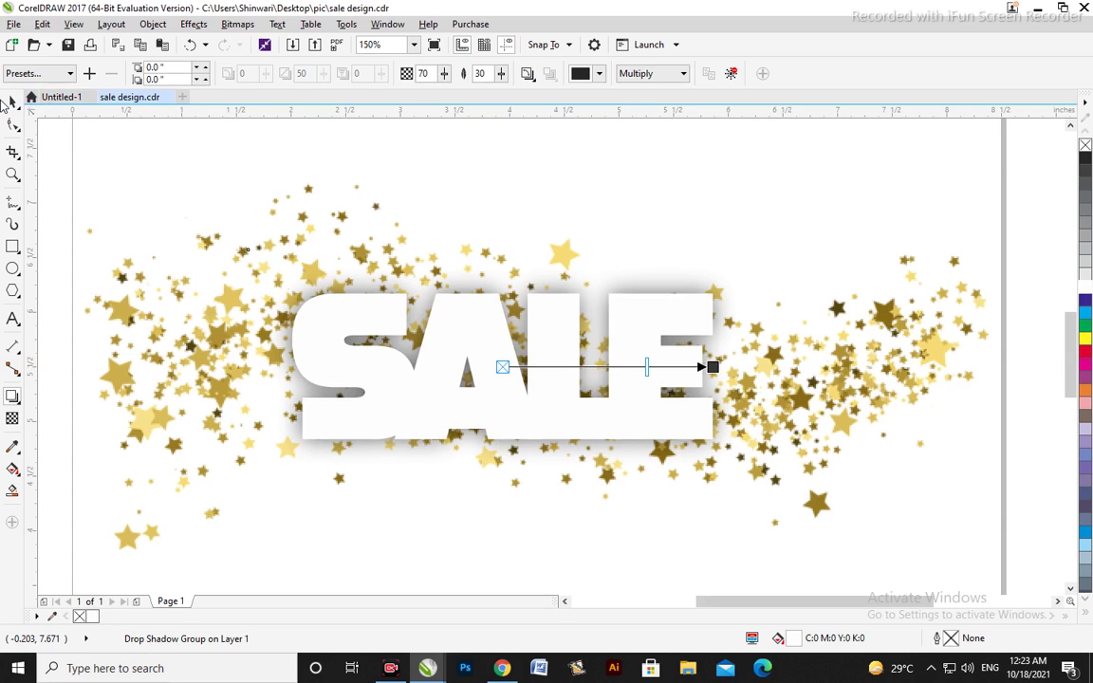
{"action": "left_click", "coordinate": [11, 101]}
{"action": "left_click", "coordinate": [380, 313]}
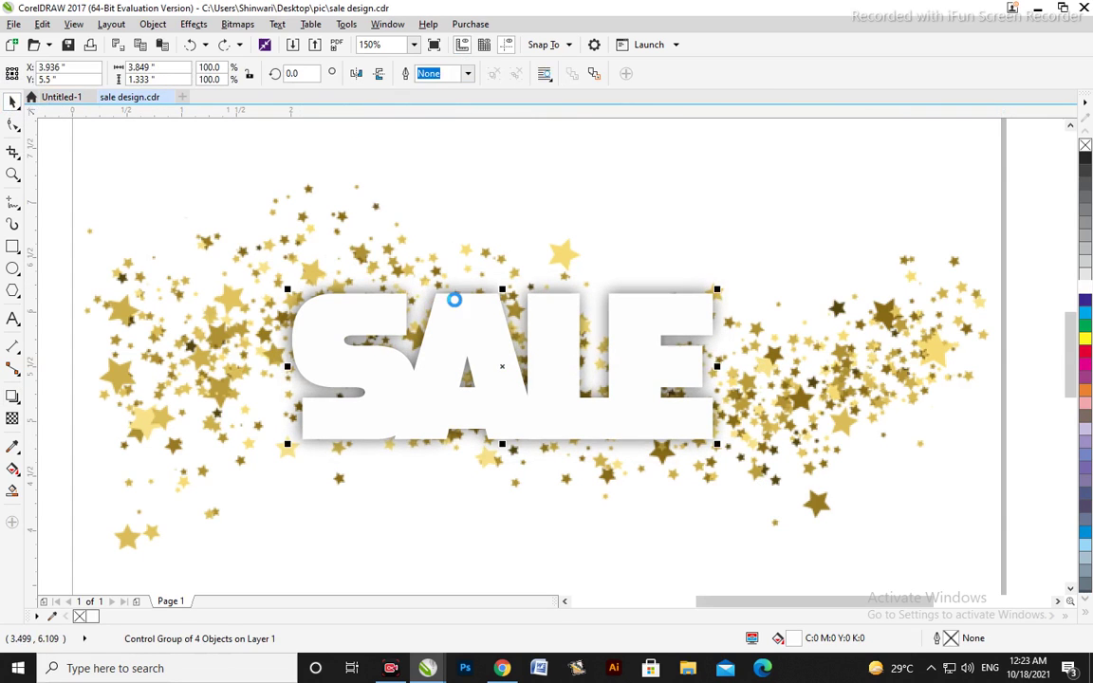
{"action": "left_click", "coordinate": [449, 314]}
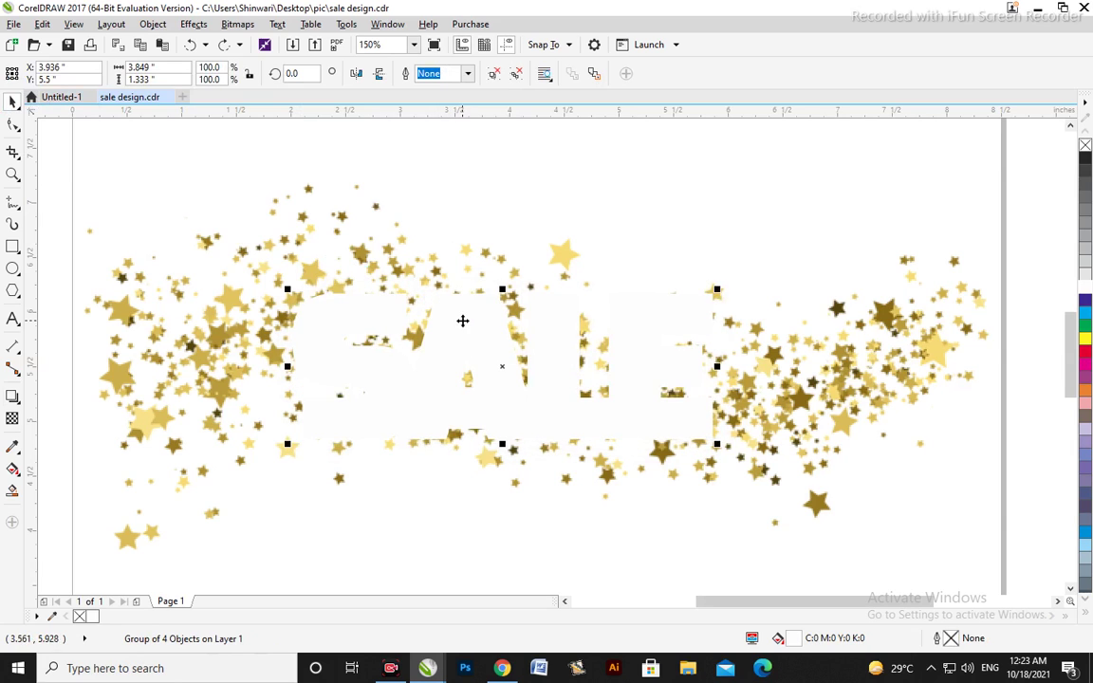
{"action": "key", "text": "ctrl+u"}
- Add individual drop shadows to the S, A and L letters
{"action": "left_click", "coordinate": [342, 329]}
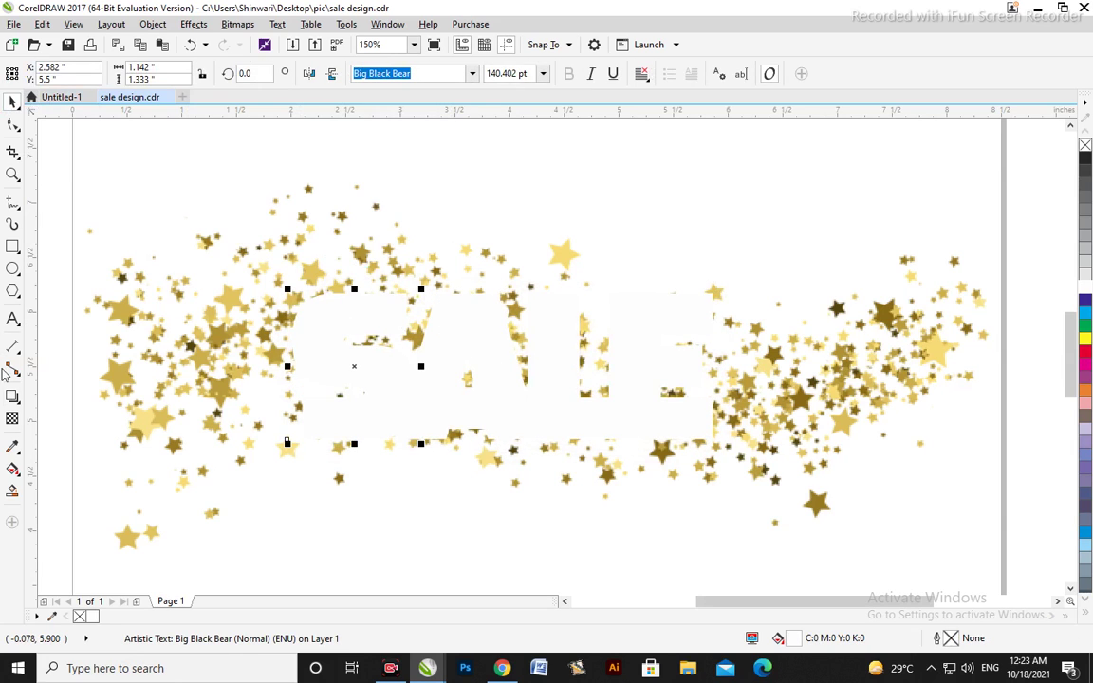
{"action": "left_click", "coordinate": [12, 420]}
{"action": "left_click_drag", "start_coordinate": [399, 370], "coordinate": [667, 368]}
{"action": "key", "text": "ctrl+z"}
{"action": "left_click", "coordinate": [561, 371]}
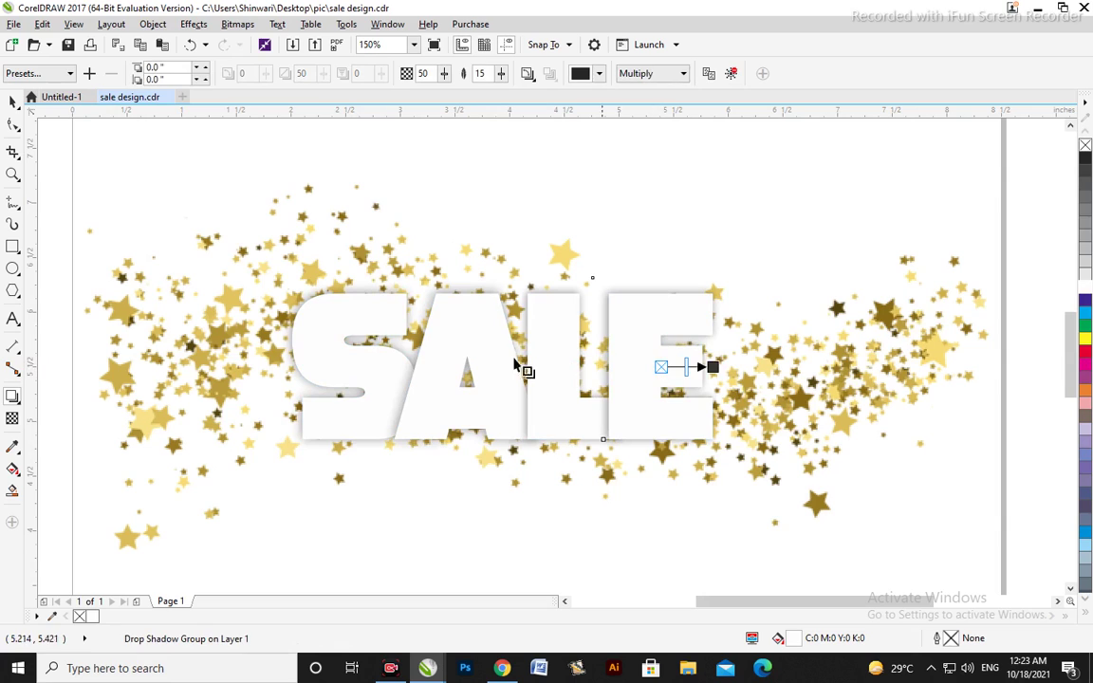
- Set the S and A drop shadows to opacity 80
{"action": "left_click", "coordinate": [363, 334]}
{"action": "left_click", "coordinate": [434, 74]}
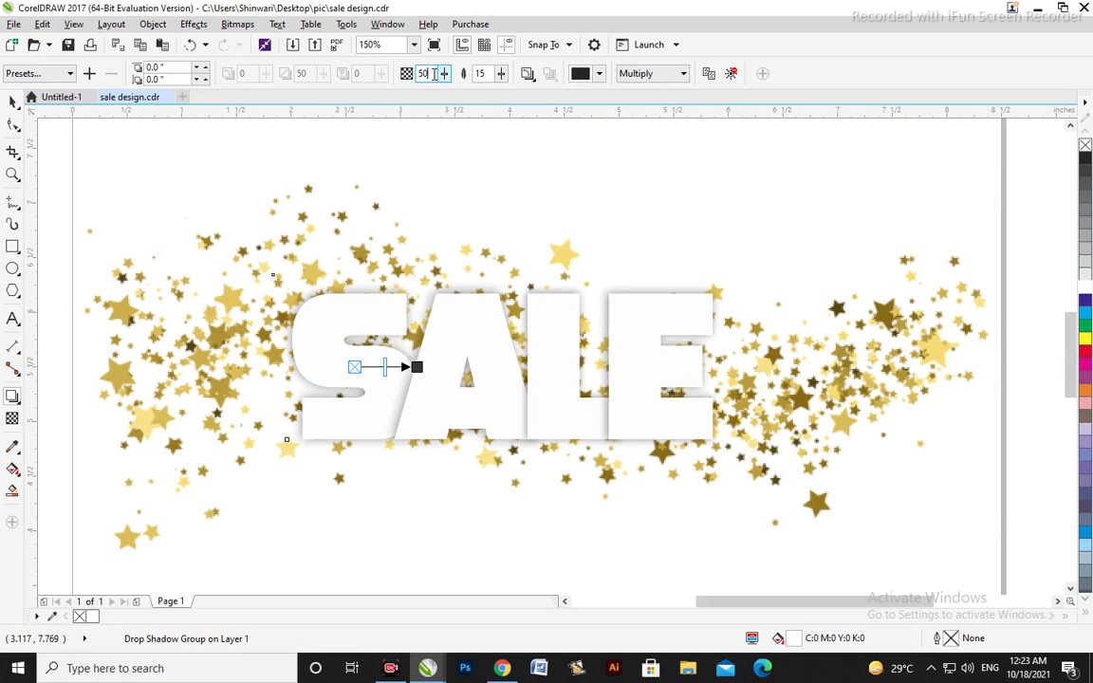
{"action": "type", "text": "8"}
{"action": "key", "text": "Return"}
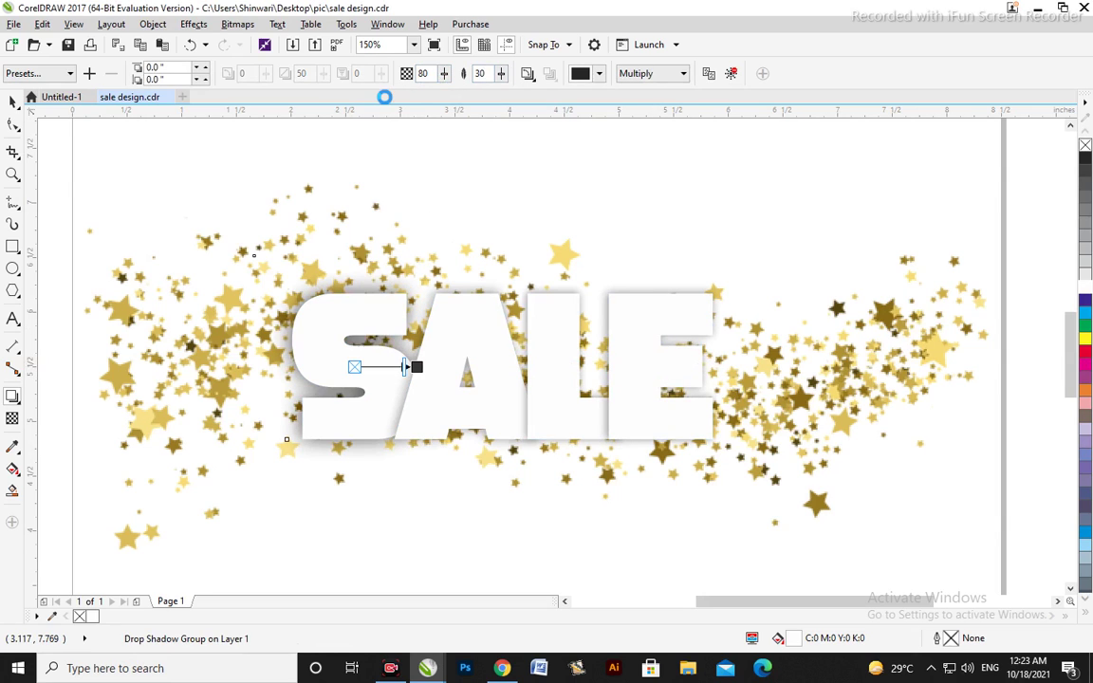
{"action": "left_click", "coordinate": [442, 313]}
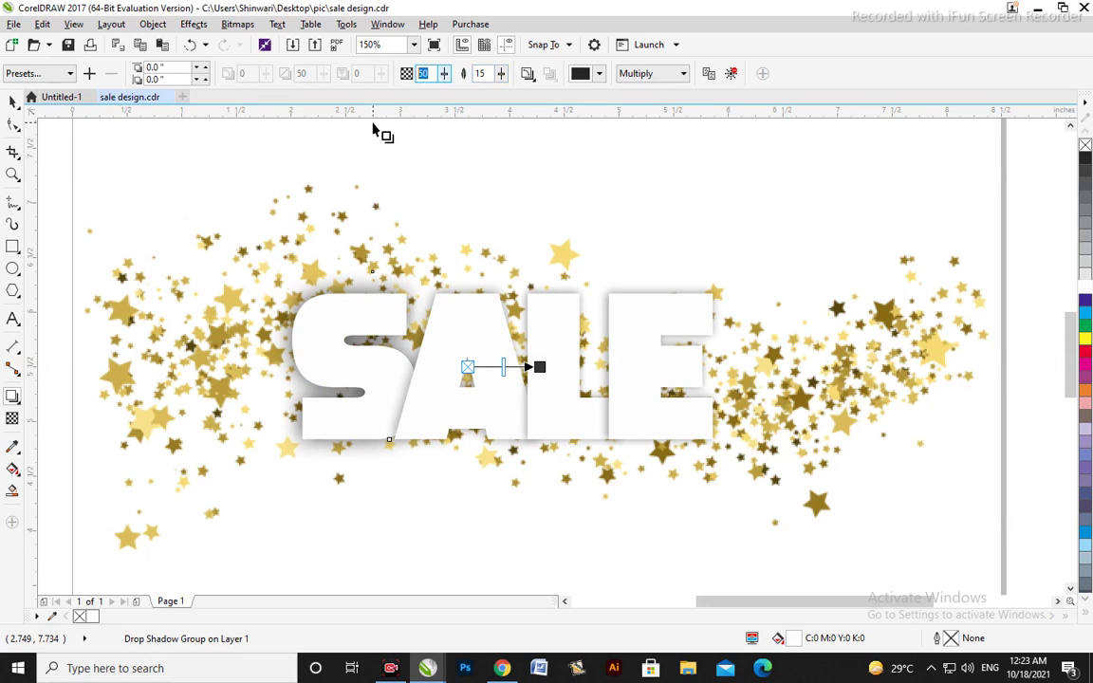
{"action": "type", "text": "80"}
{"action": "key", "text": "Return"}
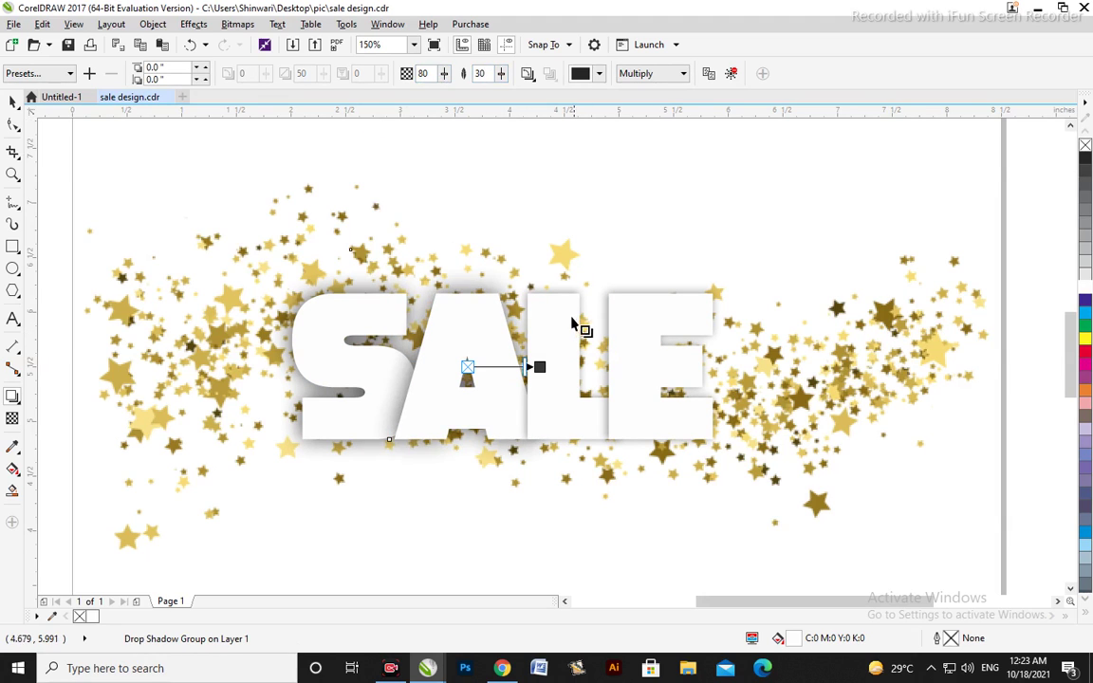
- Give the L and E shadows opacity 80 with feathering 30
{"action": "left_click", "coordinate": [576, 324]}
{"action": "left_click", "coordinate": [436, 74]}
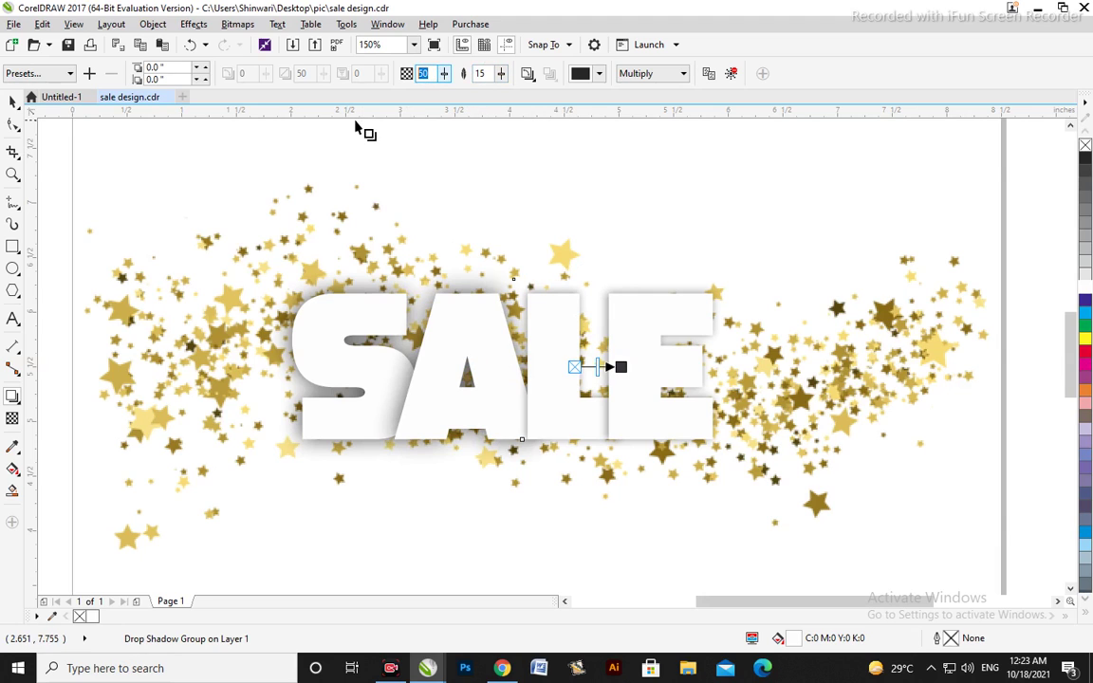
{"action": "type", "text": "80"}
{"action": "key", "text": "Tab"}
{"action": "type", "text": "30"}
{"action": "key", "text": "Return"}
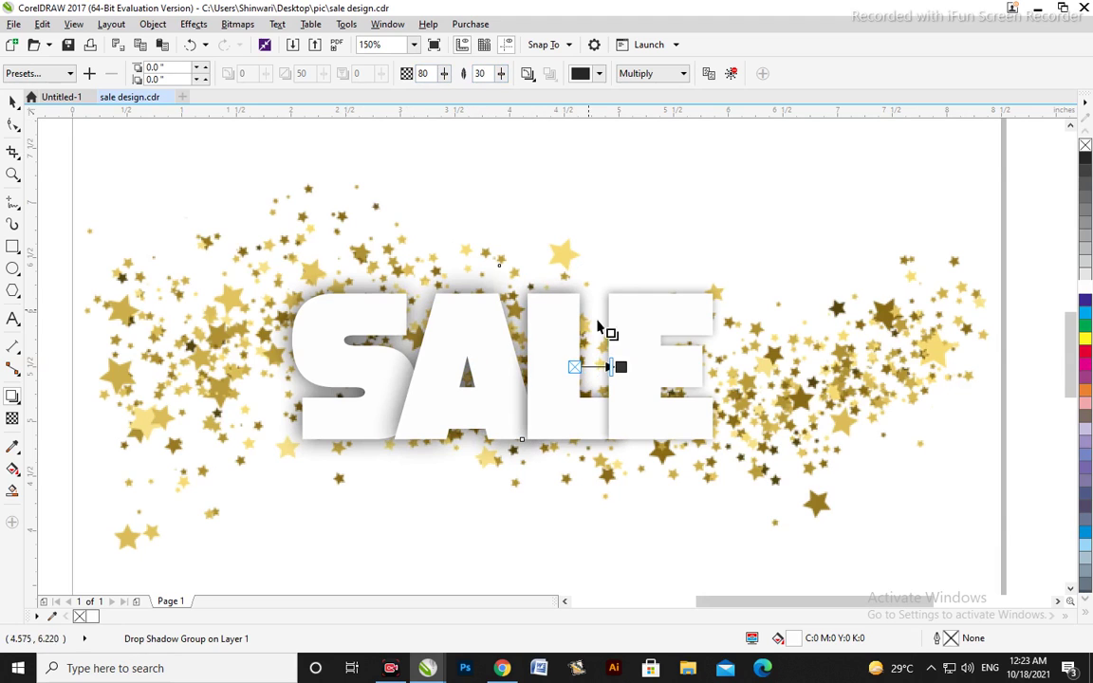
{"action": "left_click", "coordinate": [609, 324]}
{"action": "left_click", "coordinate": [427, 74]}
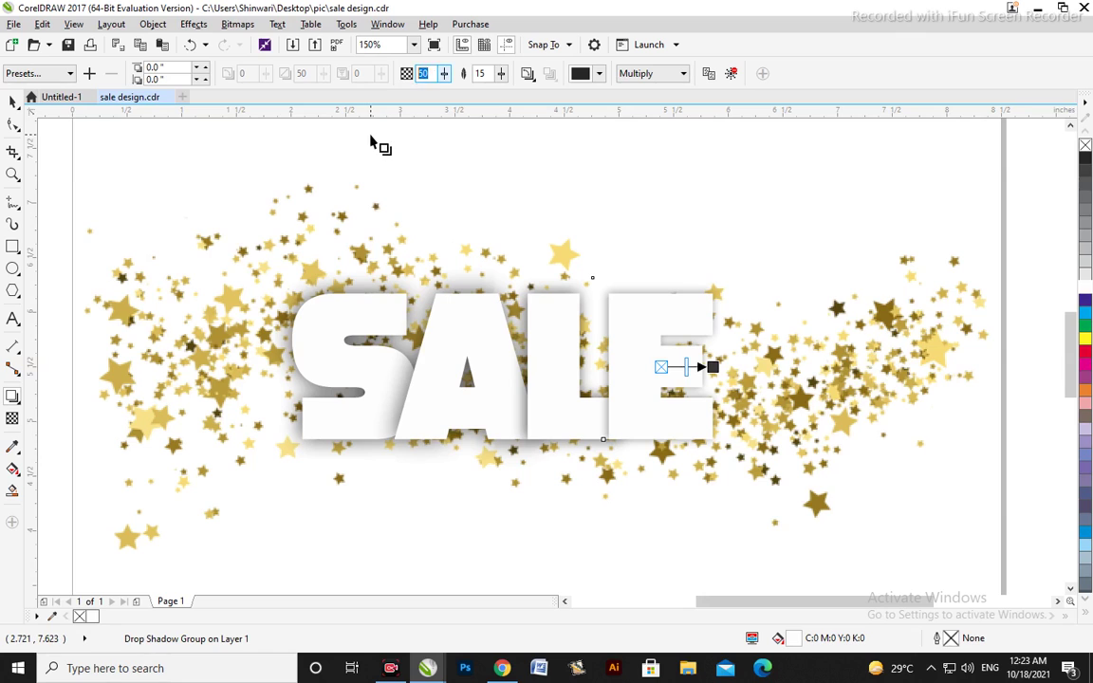
{"action": "key", "text": "Tab"}
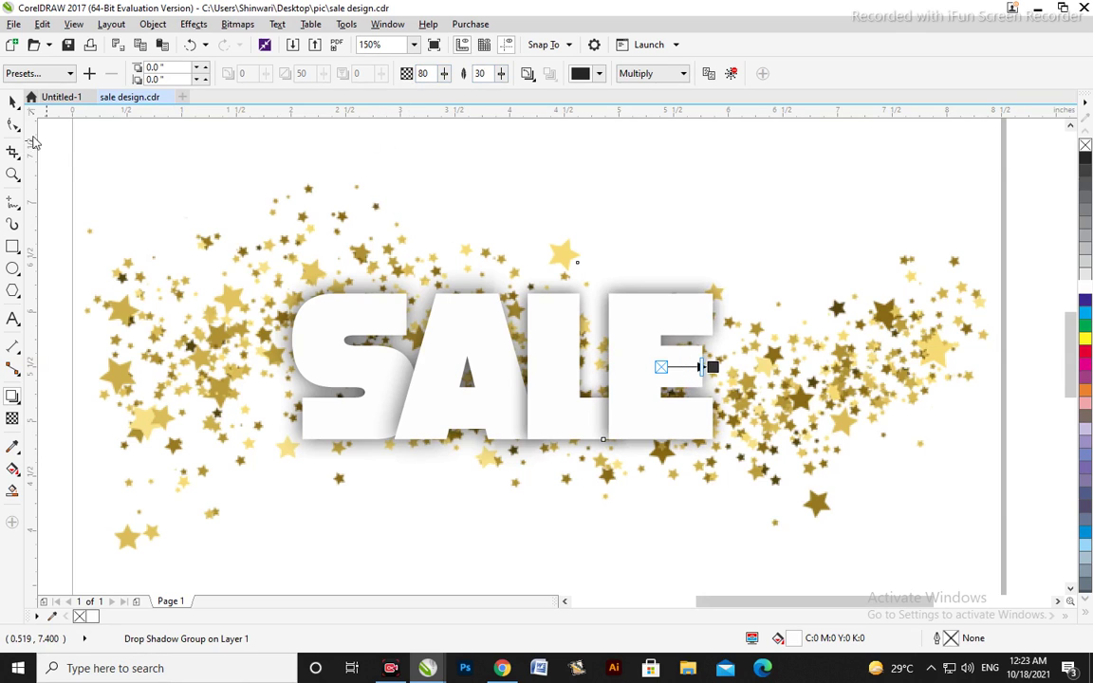
{"action": "left_click", "coordinate": [10, 101]}
{"action": "left_click", "coordinate": [315, 300]}
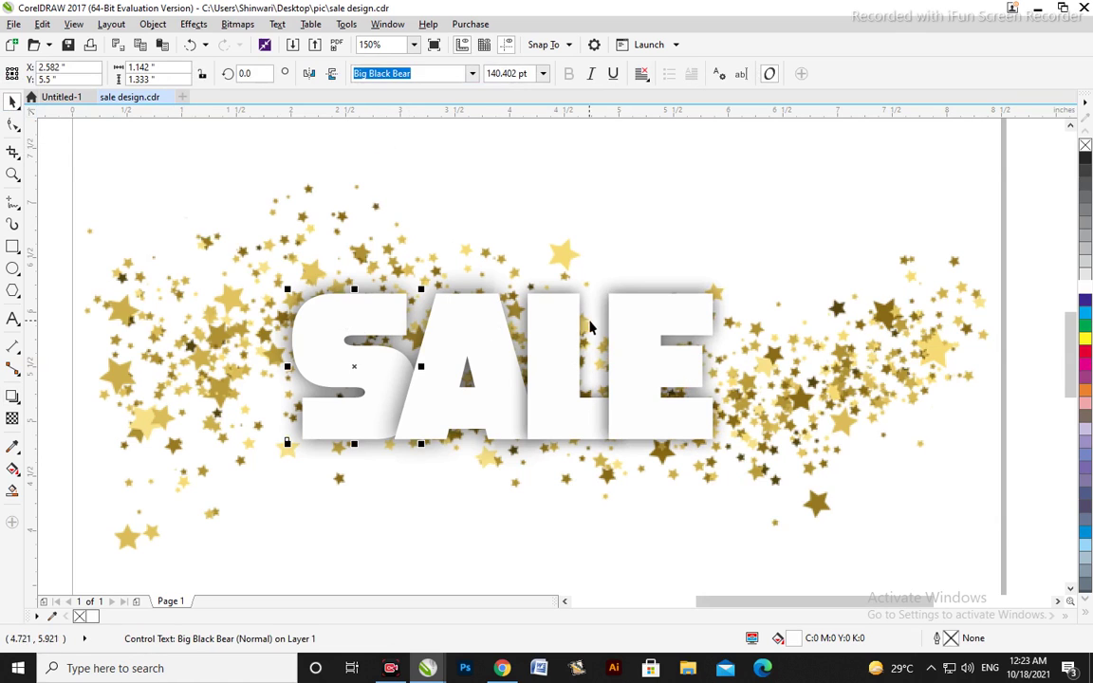
{"action": "left_click", "coordinate": [557, 324]}
{"action": "key", "text": "Escape"}
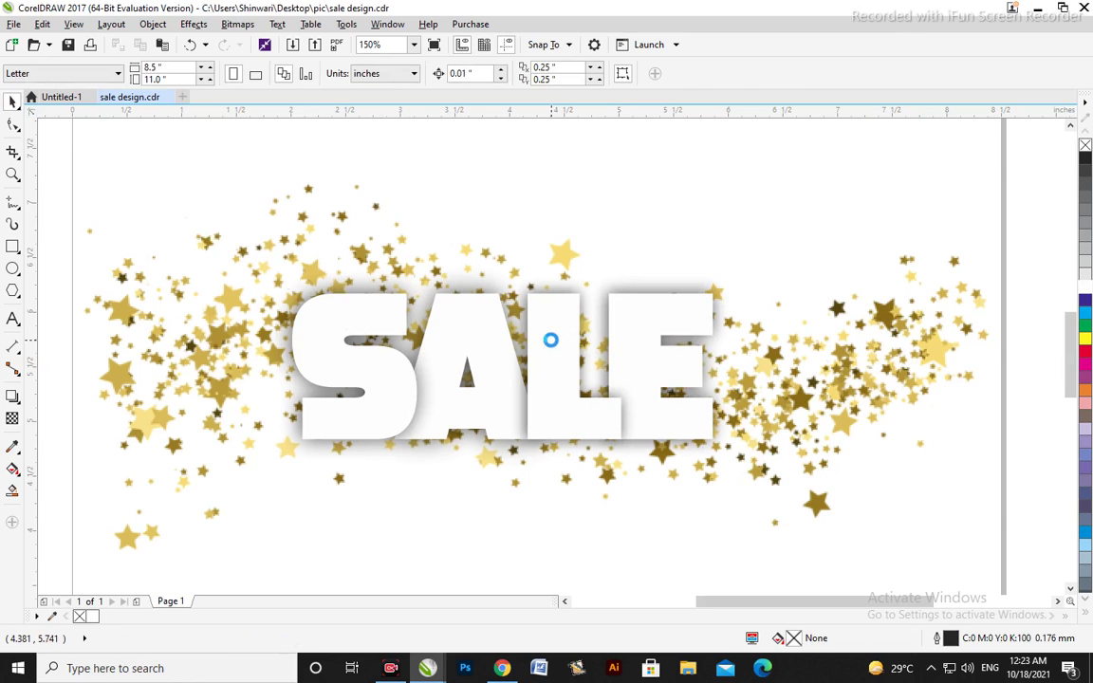
{"action": "left_click", "coordinate": [553, 345]}
{"action": "left_click", "coordinate": [549, 334]}
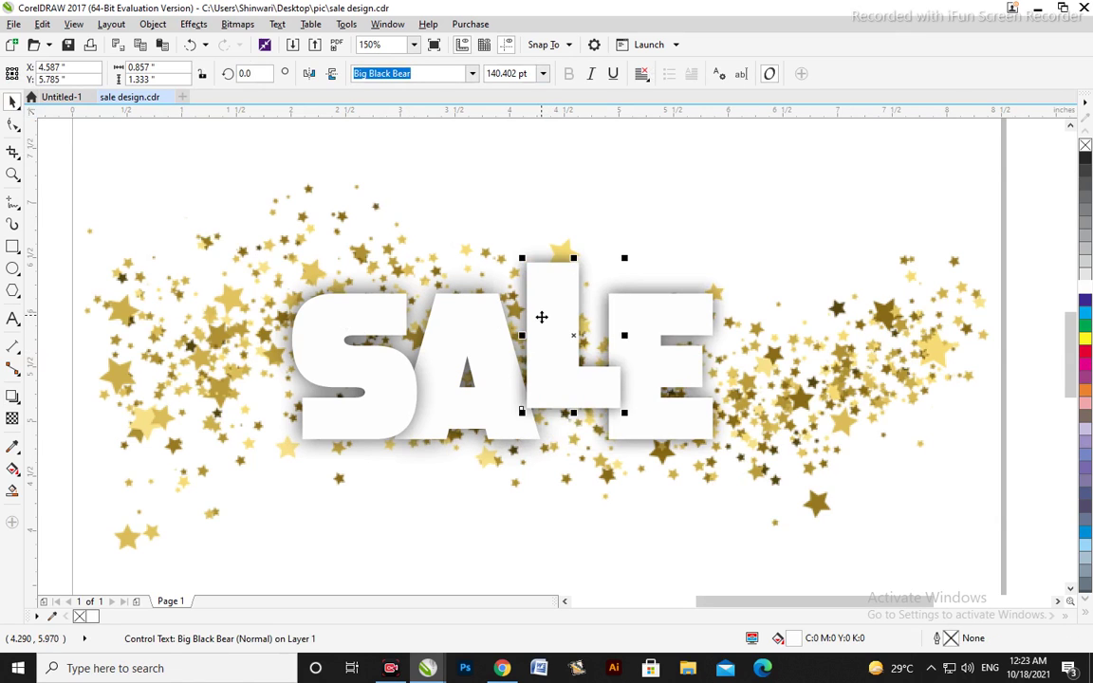
{"action": "left_click", "coordinate": [512, 347]}
{"action": "left_click", "coordinate": [348, 328], "text": "shift"}
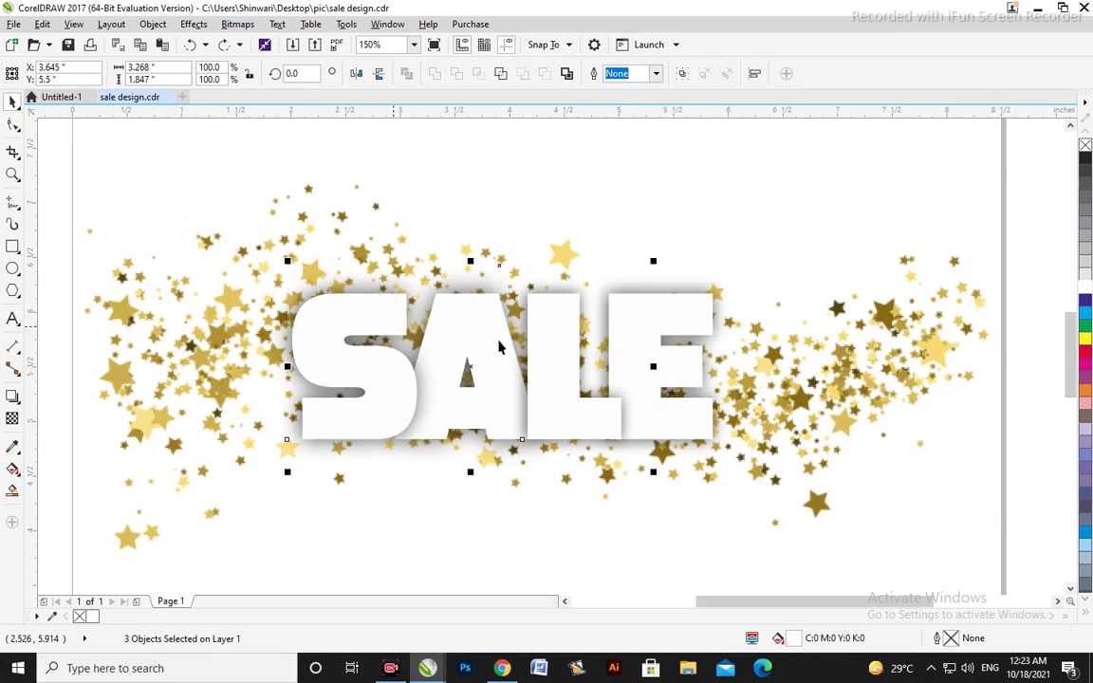
{"action": "left_click", "coordinate": [631, 340]}
{"action": "left_click", "coordinate": [547, 357]}
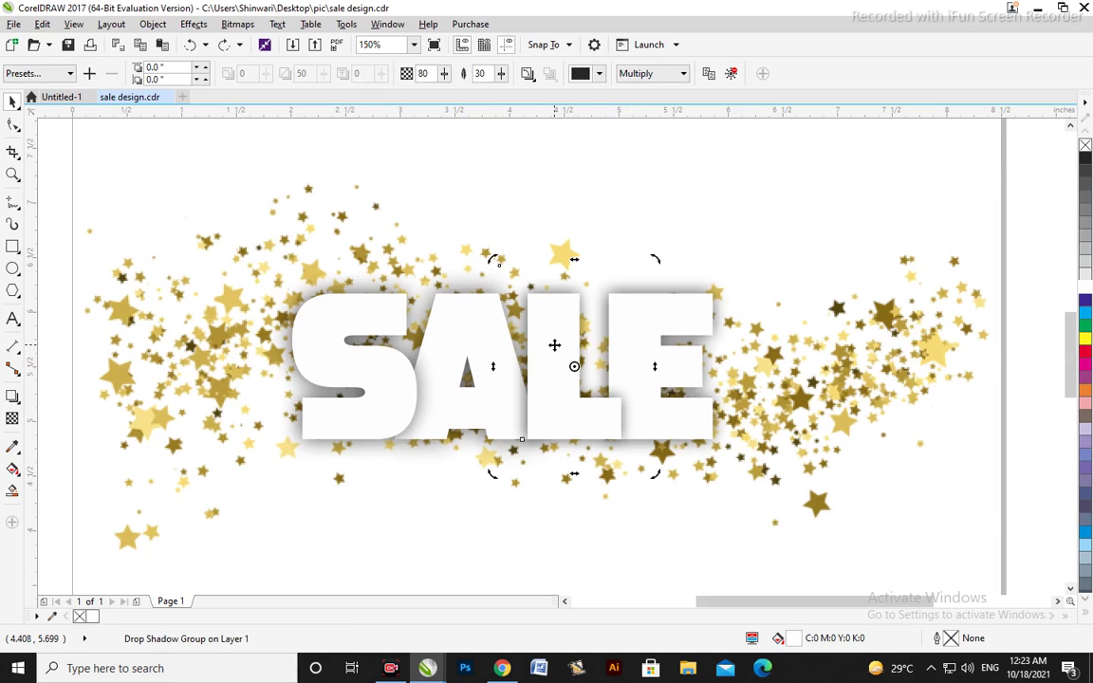
{"action": "left_click", "coordinate": [554, 345]}
{"action": "left_click", "coordinate": [400, 329]}
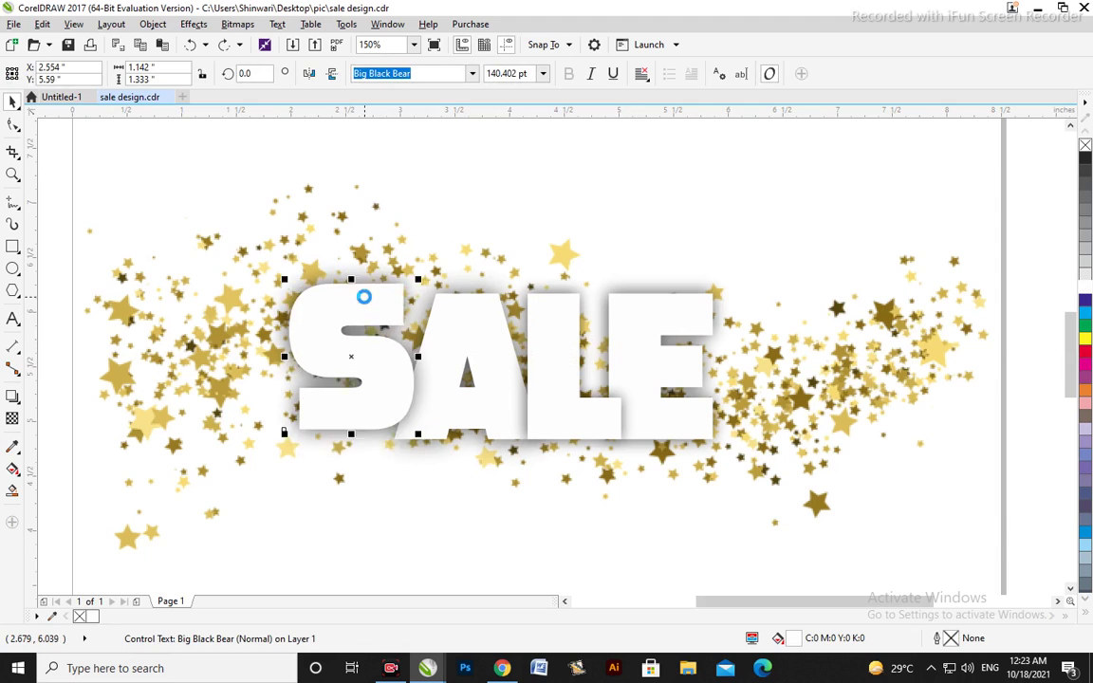
{"action": "left_click", "coordinate": [361, 305]}
{"action": "left_click", "coordinate": [434, 320], "text": "shift"}
{"action": "left_click", "coordinate": [474, 308]}
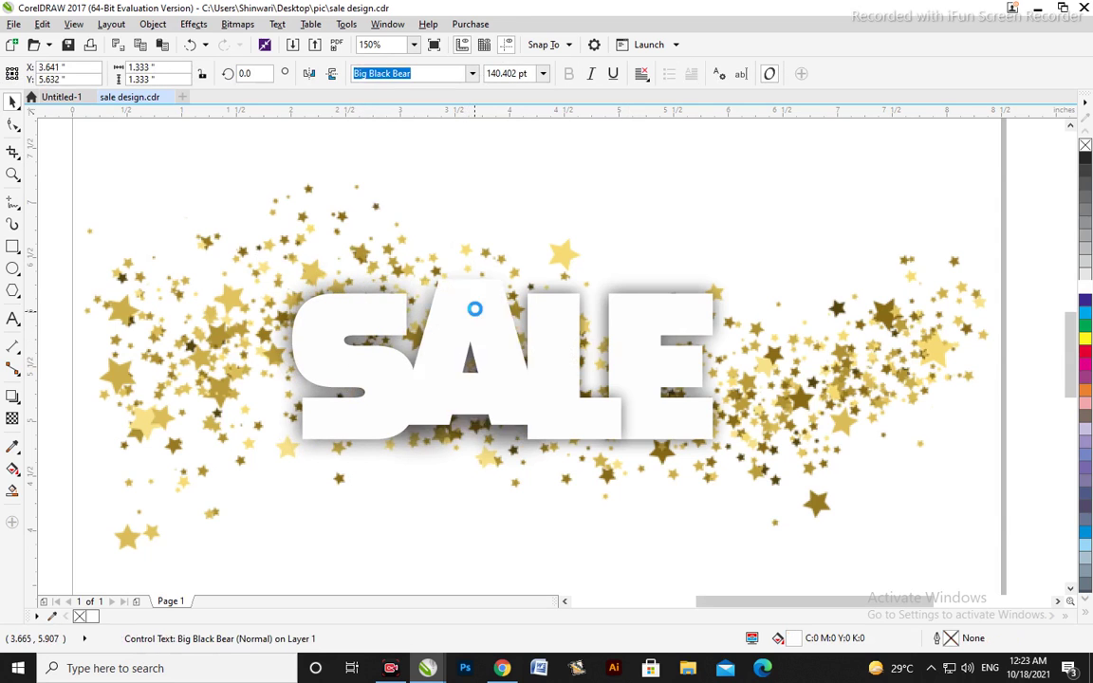
{"action": "left_click", "coordinate": [548, 323]}
{"action": "left_click", "coordinate": [544, 315]}
- Select the shadow groups behind S-A and L-E, then the gold-star bitmap
{"action": "left_click", "coordinate": [470, 306], "text": "shift"}
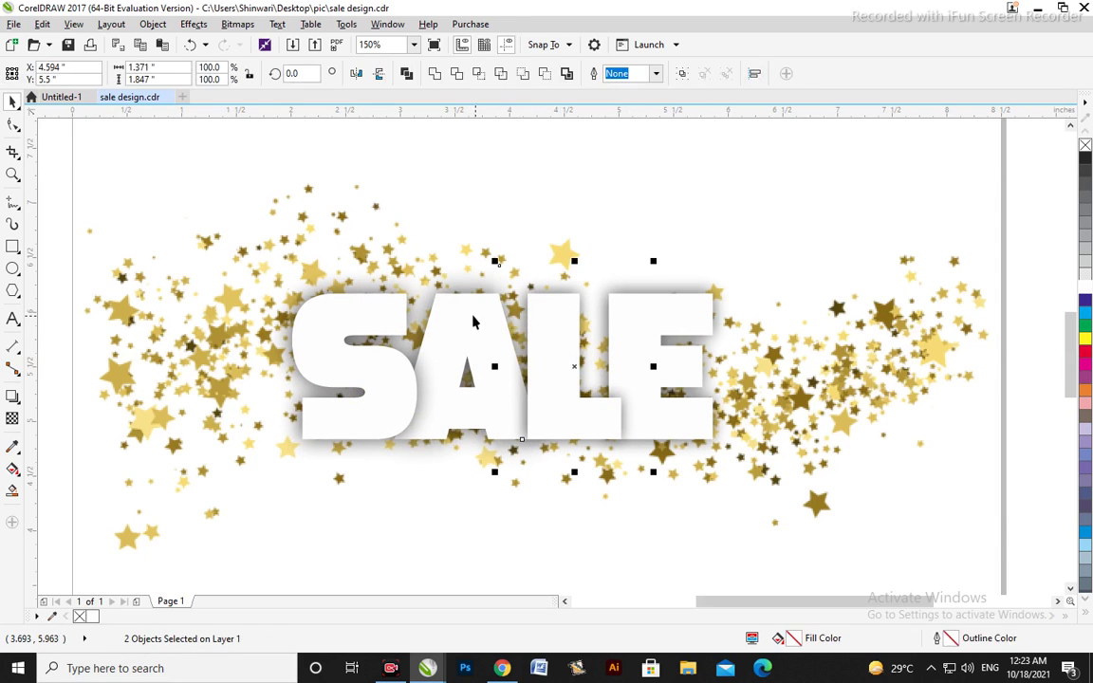
{"action": "left_click", "coordinate": [469, 303]}
{"action": "left_click", "coordinate": [649, 305]}
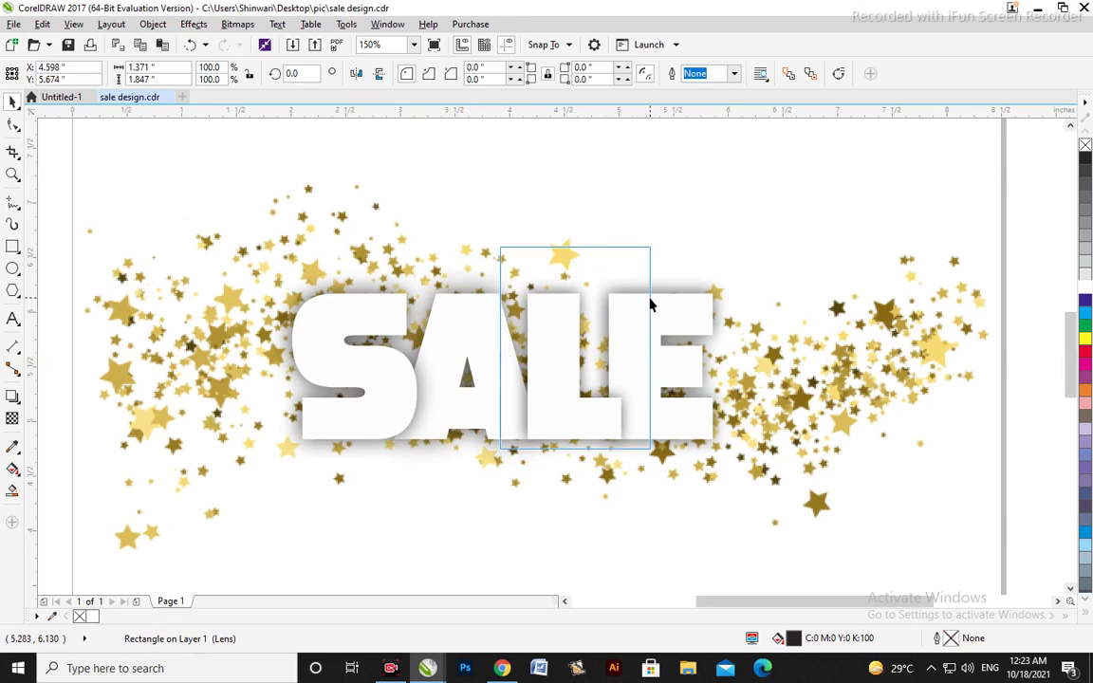
{"action": "left_click", "coordinate": [686, 302]}
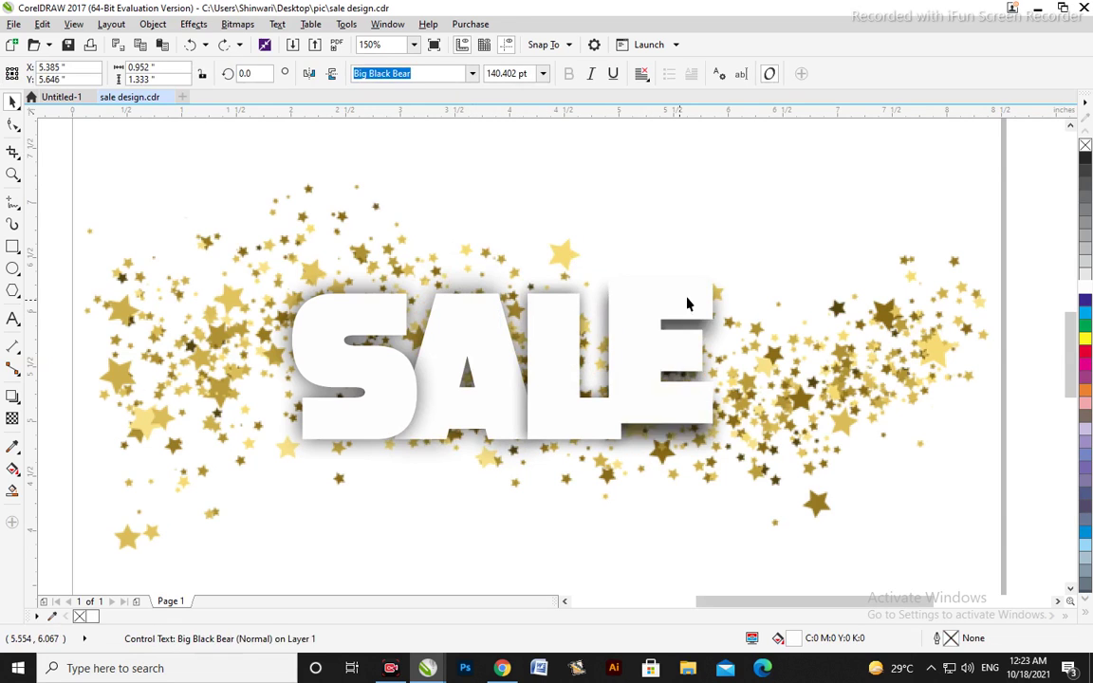
{"action": "left_click", "coordinate": [654, 477]}
- Nudge the four lens shadow pieces down two steps
{"action": "left_click", "coordinate": [603, 462]}
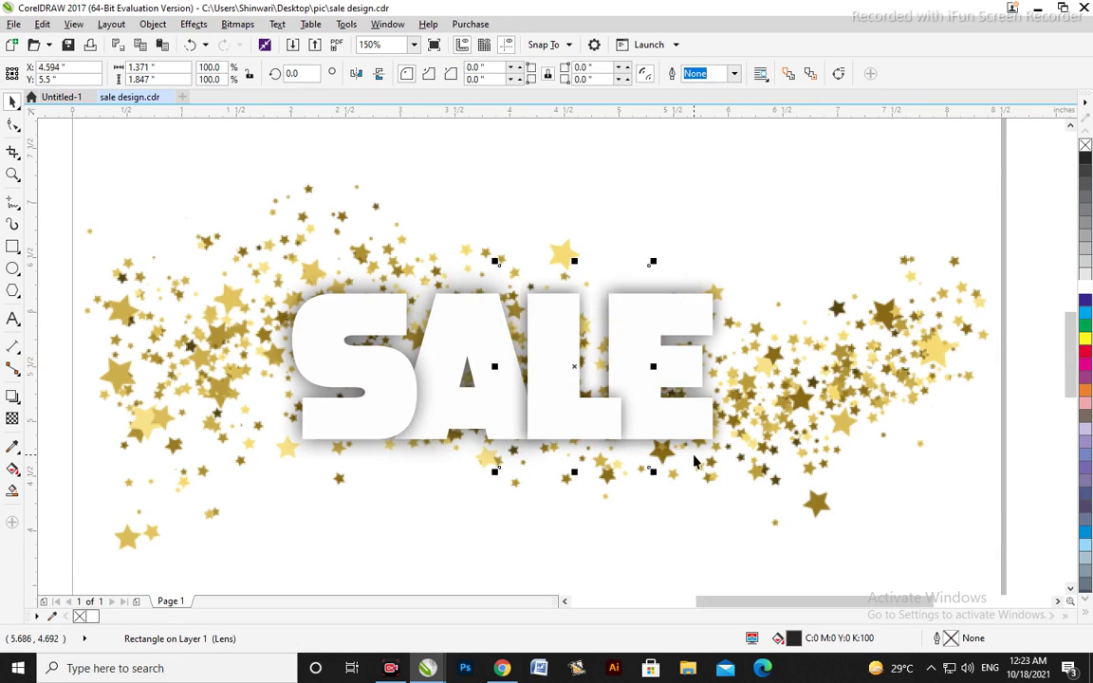
{"action": "left_click", "coordinate": [693, 462], "text": "shift"}
{"action": "left_click", "coordinate": [415, 462], "text": "shift"}
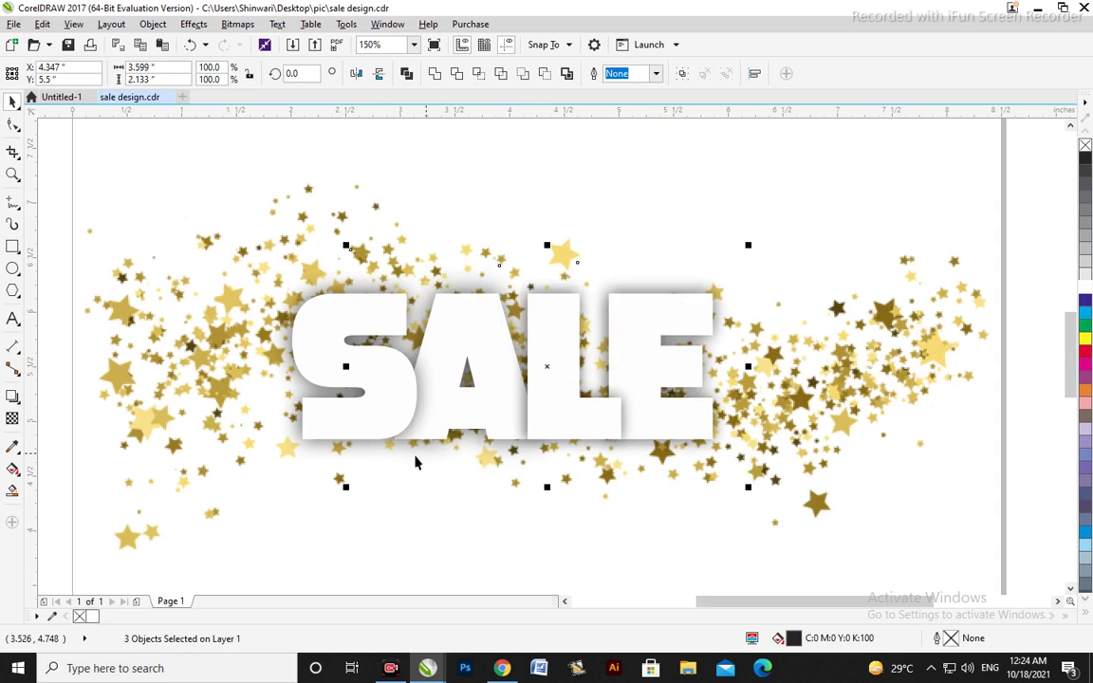
{"action": "left_click", "coordinate": [319, 447], "text": "shift"}
{"action": "key", "text": "Down"}
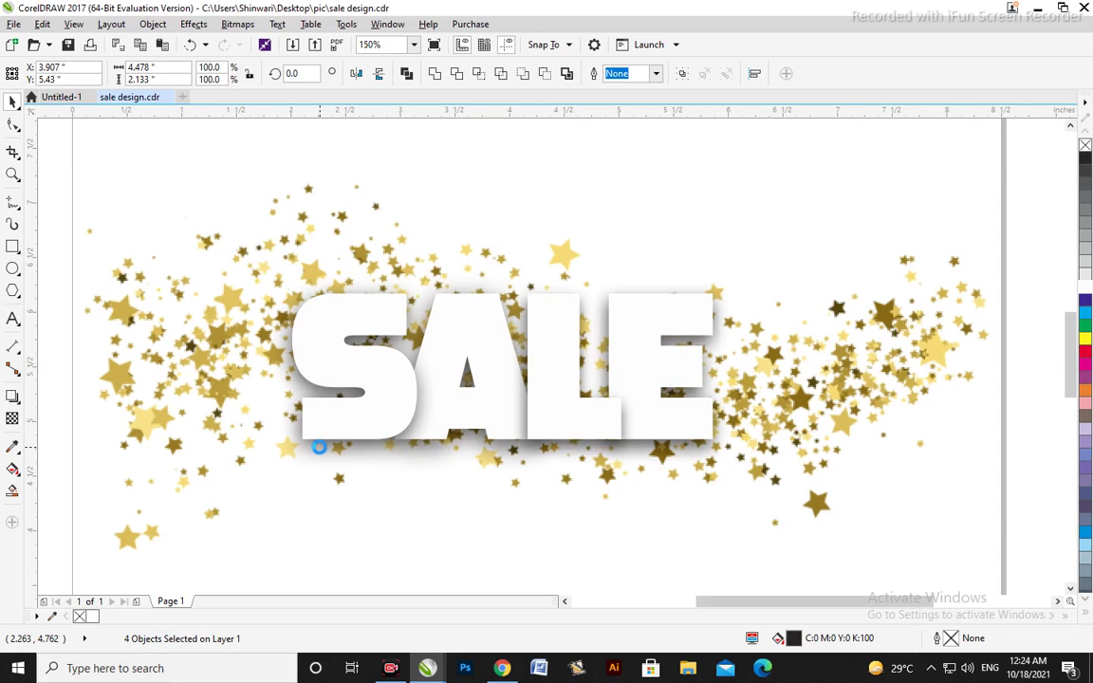
{"action": "key", "text": "Down"}
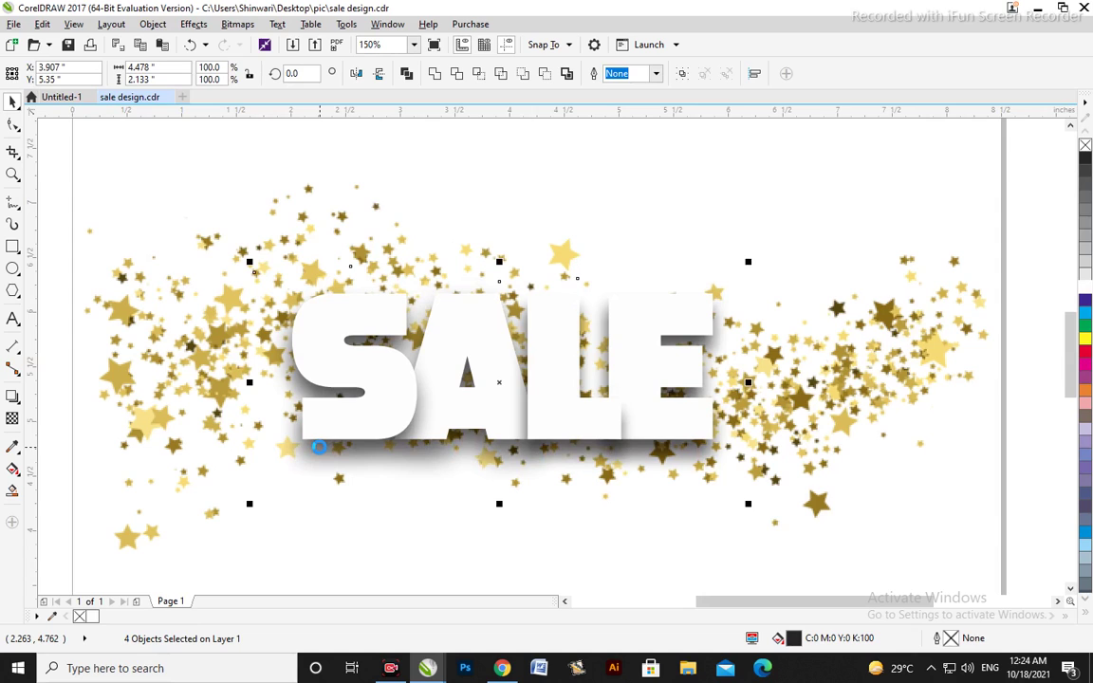
{"action": "key", "text": "Escape"}
- Nudge two shadow pieces up once and right twice
{"action": "left_click", "coordinate": [549, 456]}
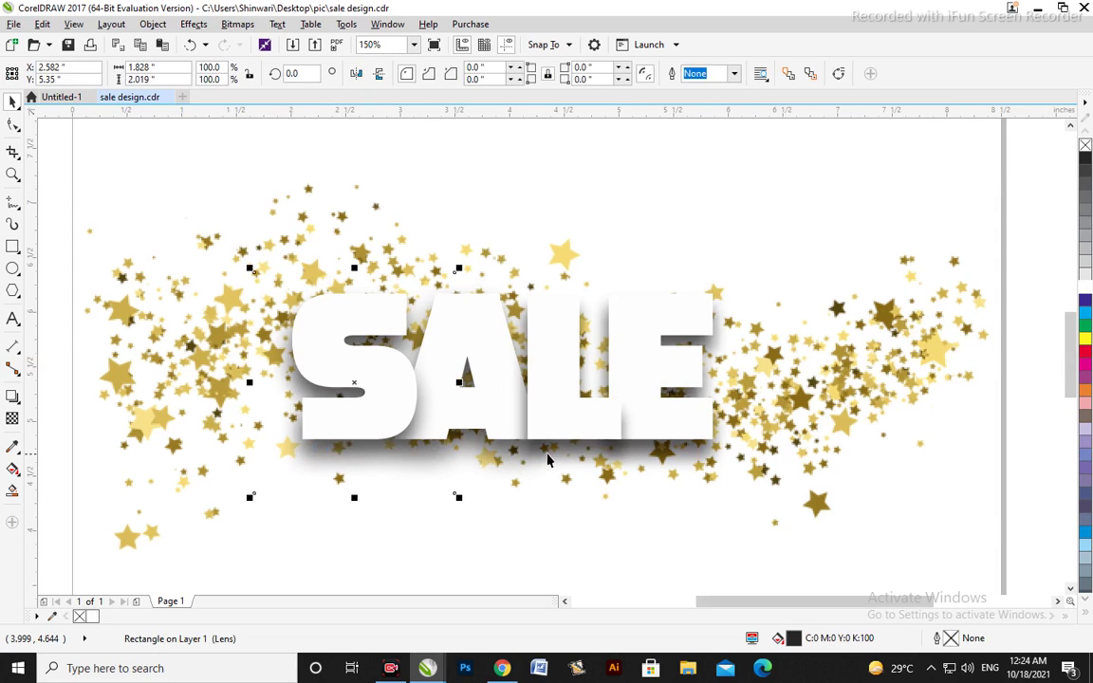
{"action": "left_click", "coordinate": [569, 454], "text": "shift"}
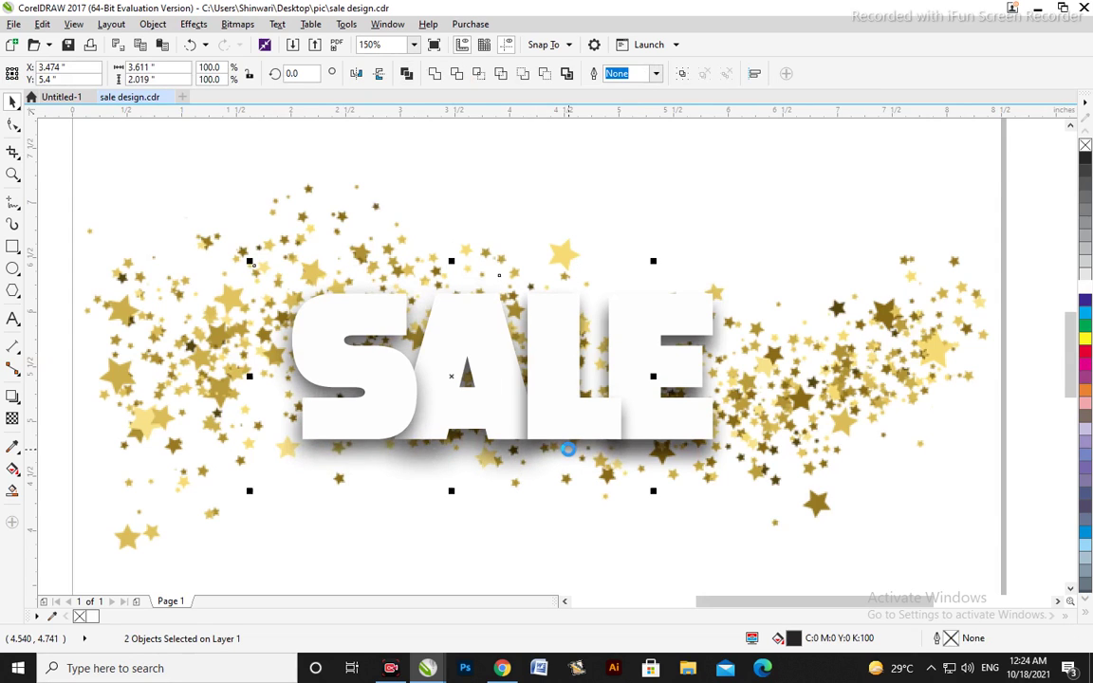
{"action": "key", "text": "Up"}
{"action": "key", "text": "Right"}
{"action": "key", "text": "Right"}
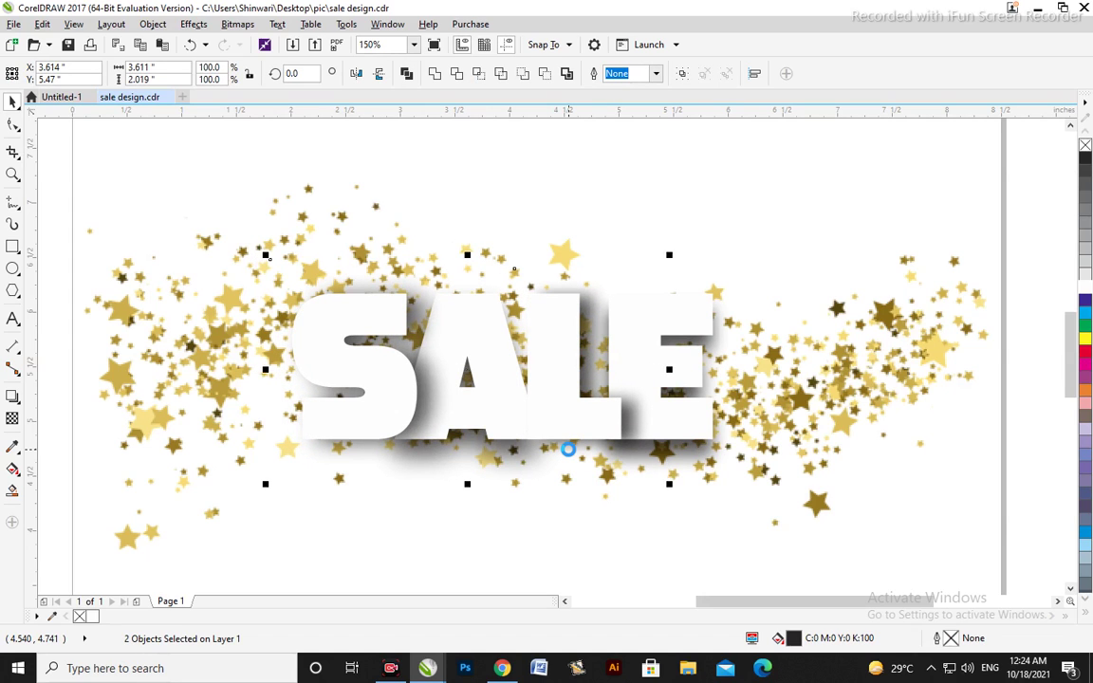
{"action": "key", "text": "Right"}
{"action": "key", "text": "Right"}
{"action": "key", "text": "Right"}
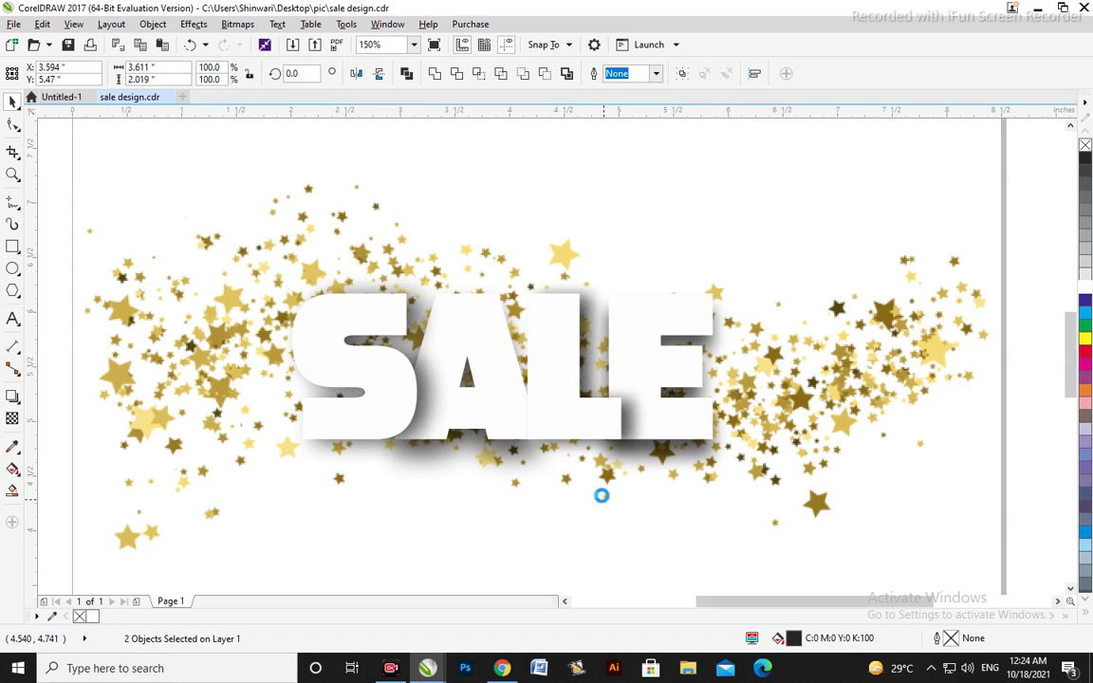
{"action": "key", "text": "Escape"}
- Select pairs of lens shadow pieces, then deselect to check the shadow offset
{"action": "left_click", "coordinate": [501, 465]}
{"action": "left_click", "coordinate": [728, 457], "text": "shift"}
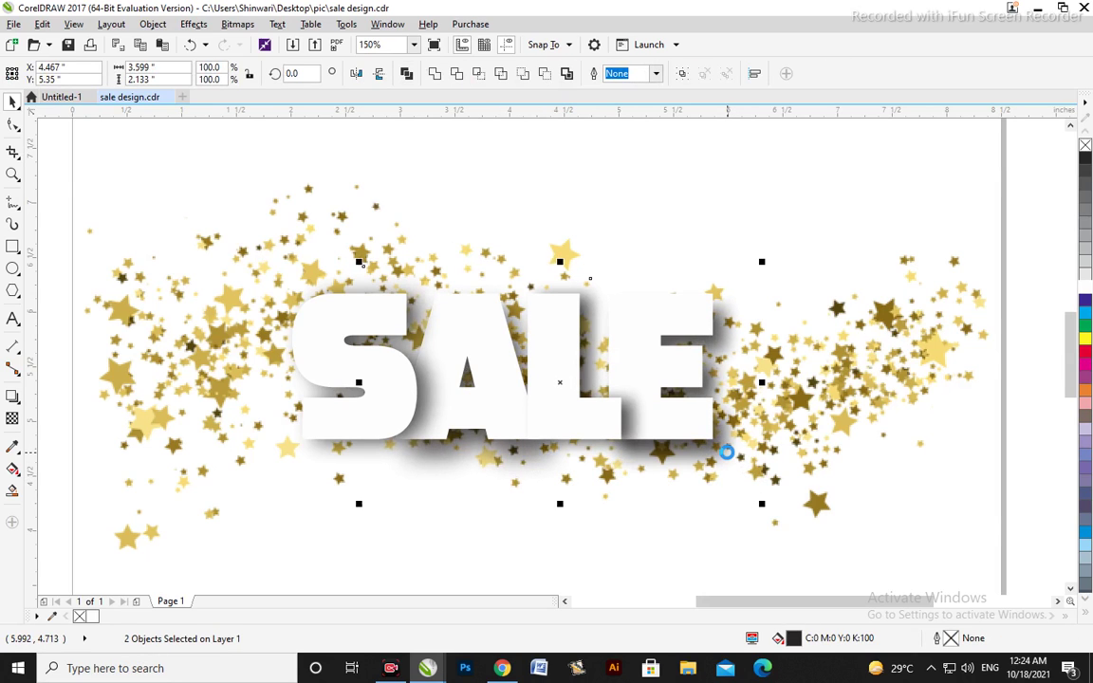
{"action": "key", "text": "Escape"}
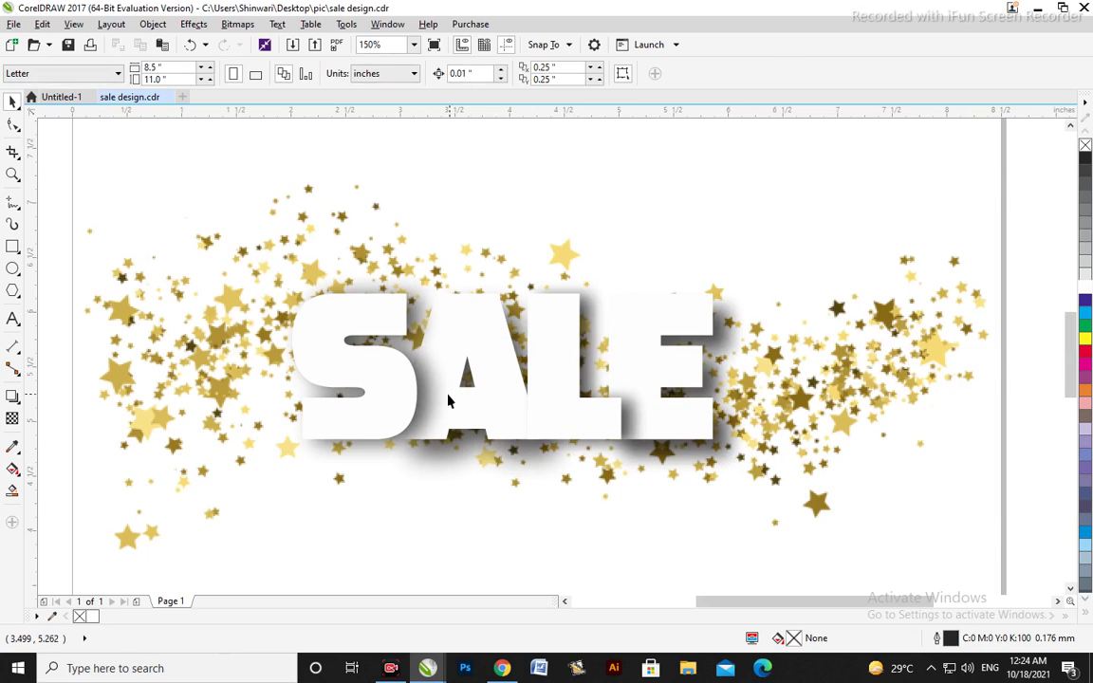
{"action": "left_click", "coordinate": [462, 368]}
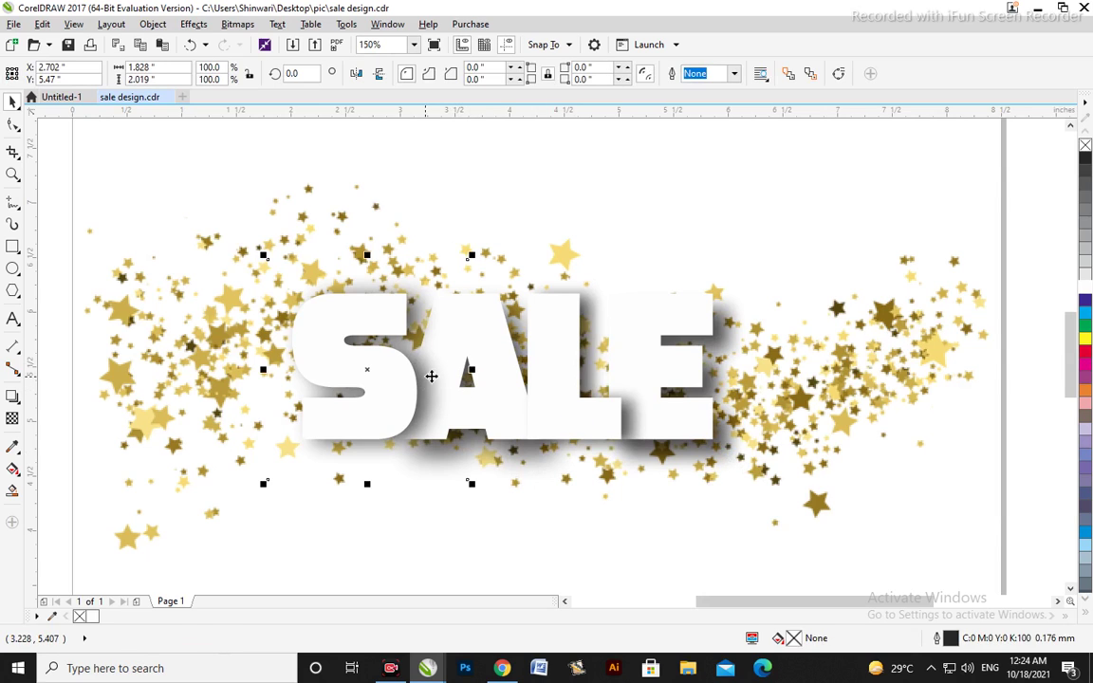
{"action": "left_click", "coordinate": [626, 384], "text": "shift"}
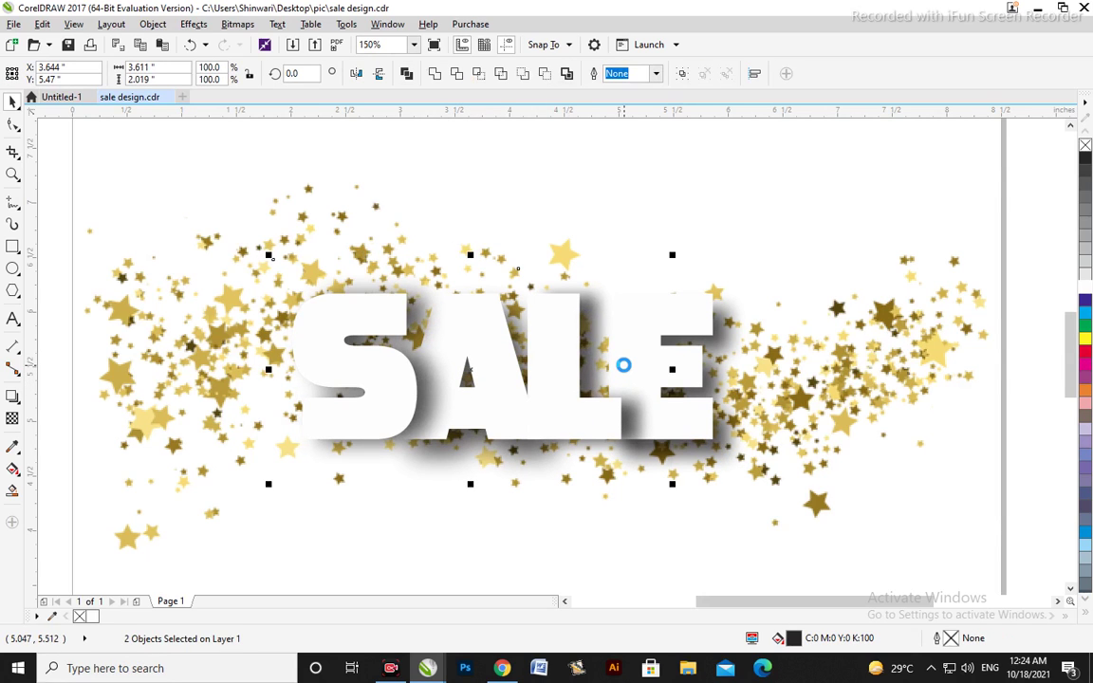
{"action": "key", "text": "Escape"}
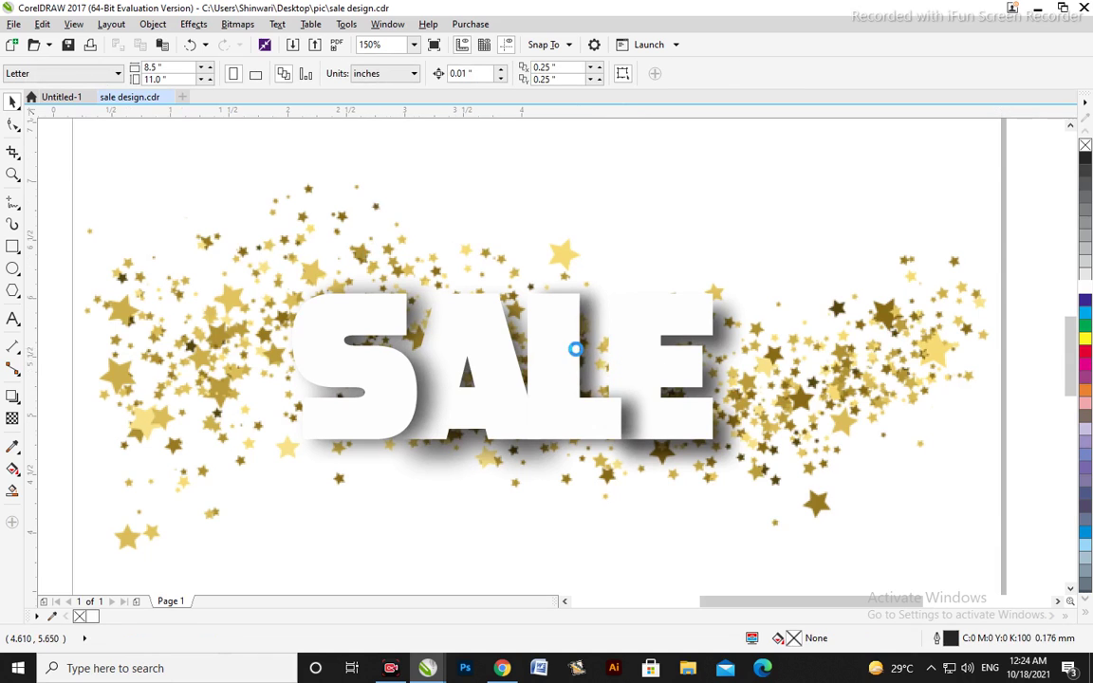
{"action": "scroll", "coordinate": [569, 348], "scroll_direction": "up", "scroll_amount": 1}
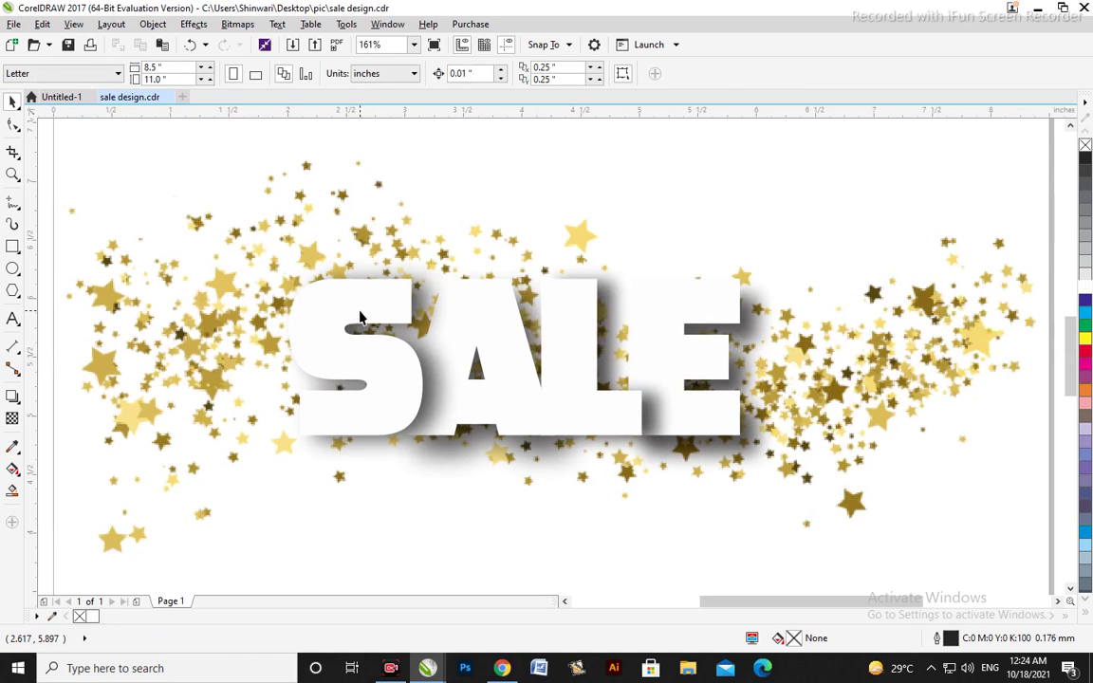
- Give all four SALE letters a hairline outline coloured 40% Black
{"action": "left_click", "coordinate": [476, 294]}
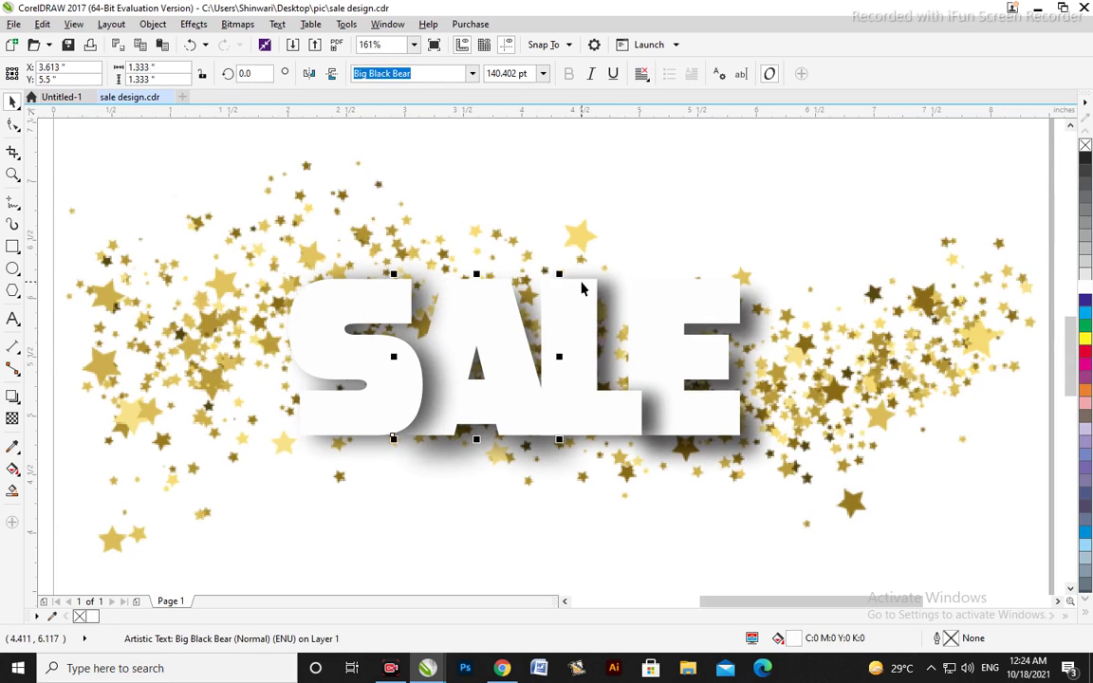
{"action": "left_click", "coordinate": [651, 291], "text": "shift"}
{"action": "left_click", "coordinate": [721, 287], "text": "shift"}
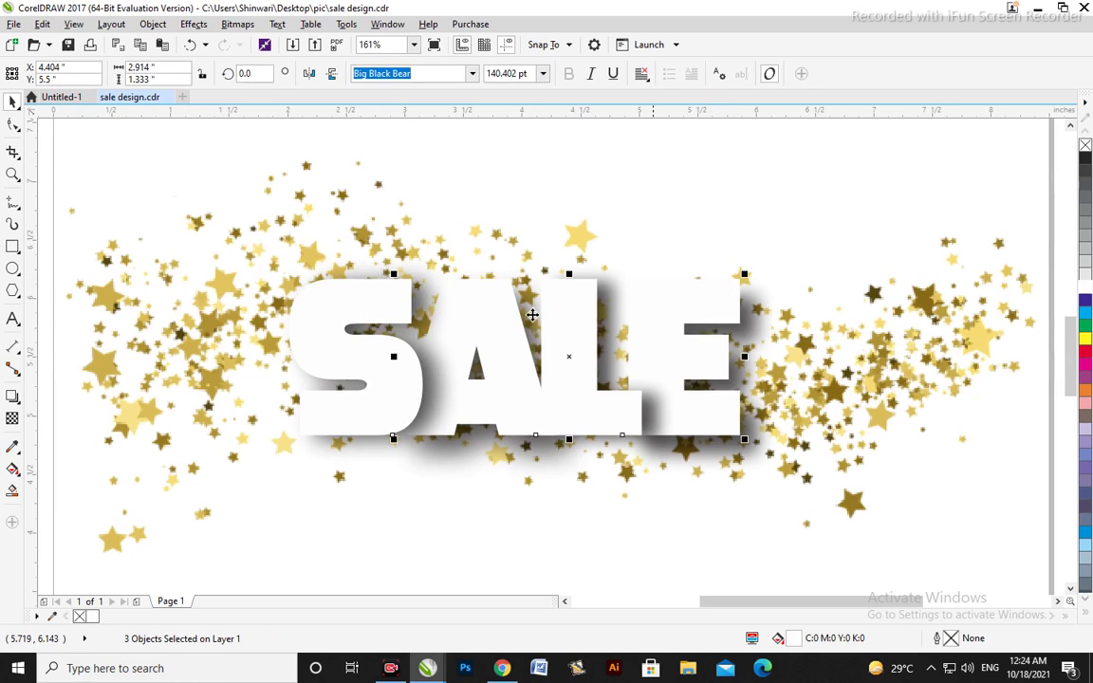
{"action": "left_click", "coordinate": [371, 286], "text": "shift"}
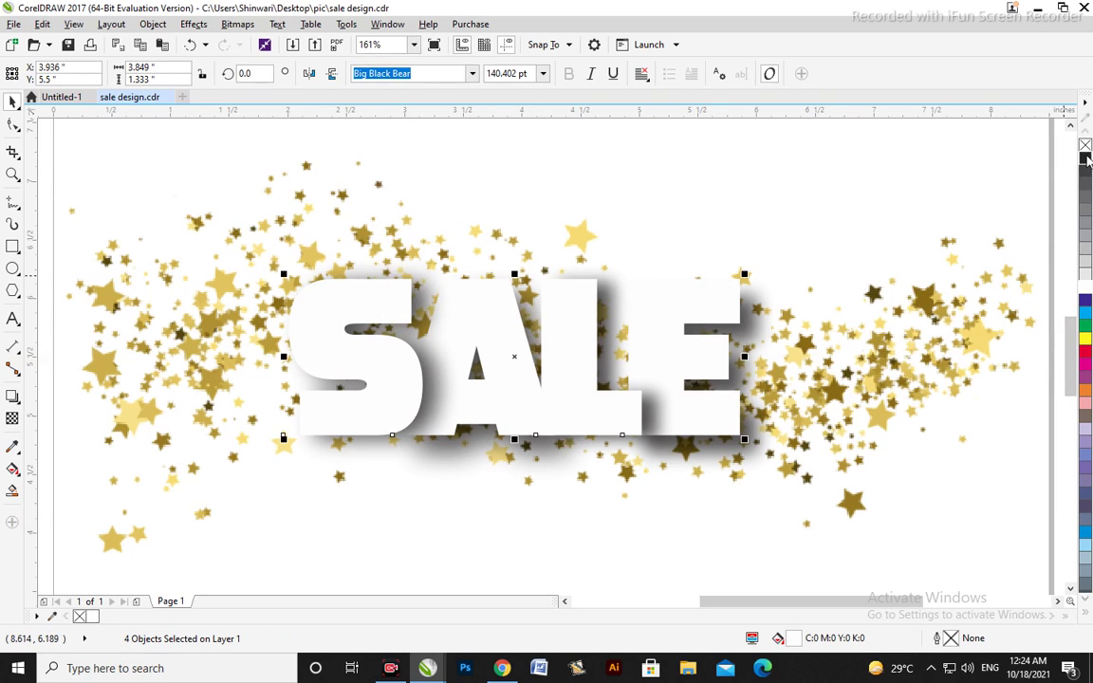
{"action": "right_click", "coordinate": [1087, 157]}
{"action": "key", "text": "F12"}
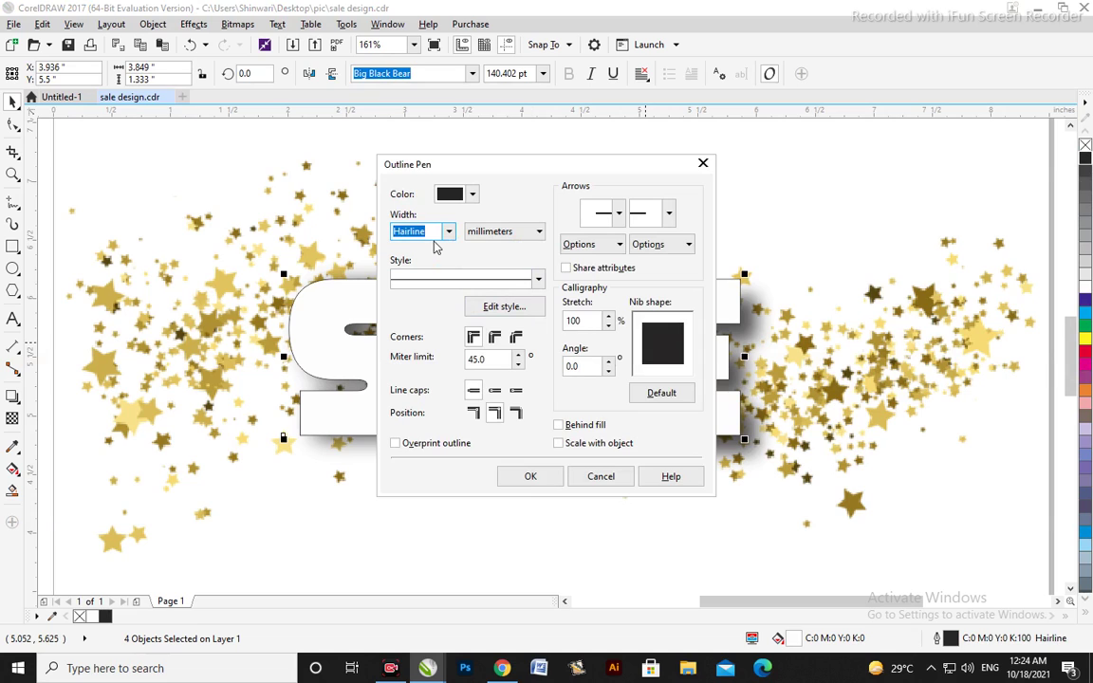
{"action": "left_click", "coordinate": [530, 476]}
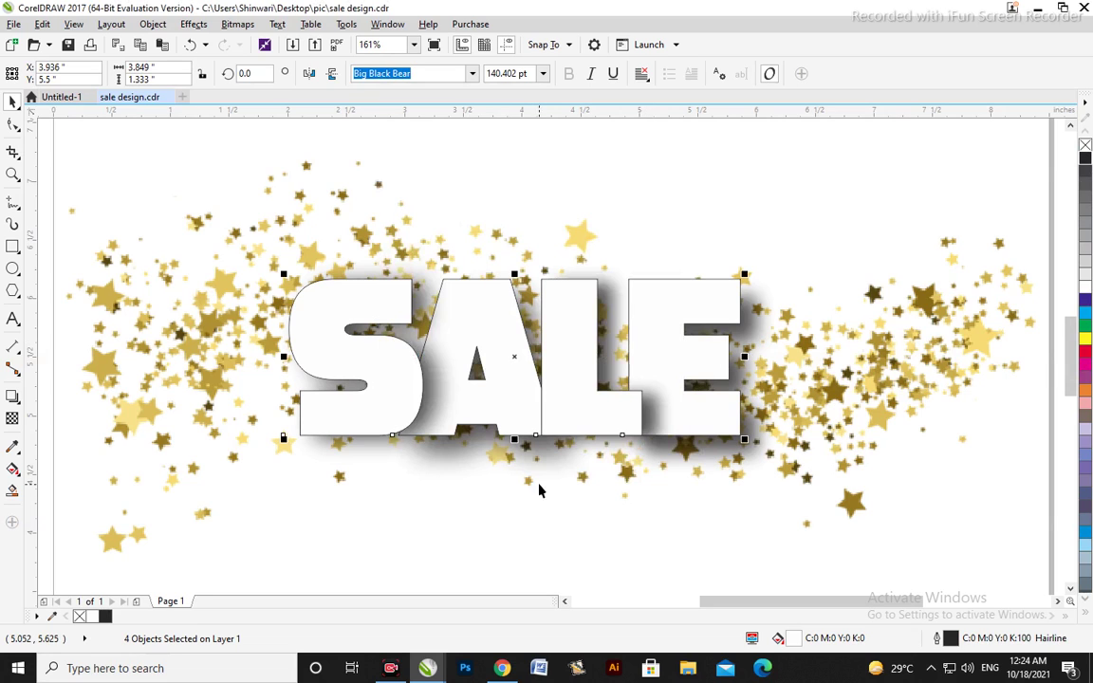
{"action": "right_click", "coordinate": [1085, 245]}
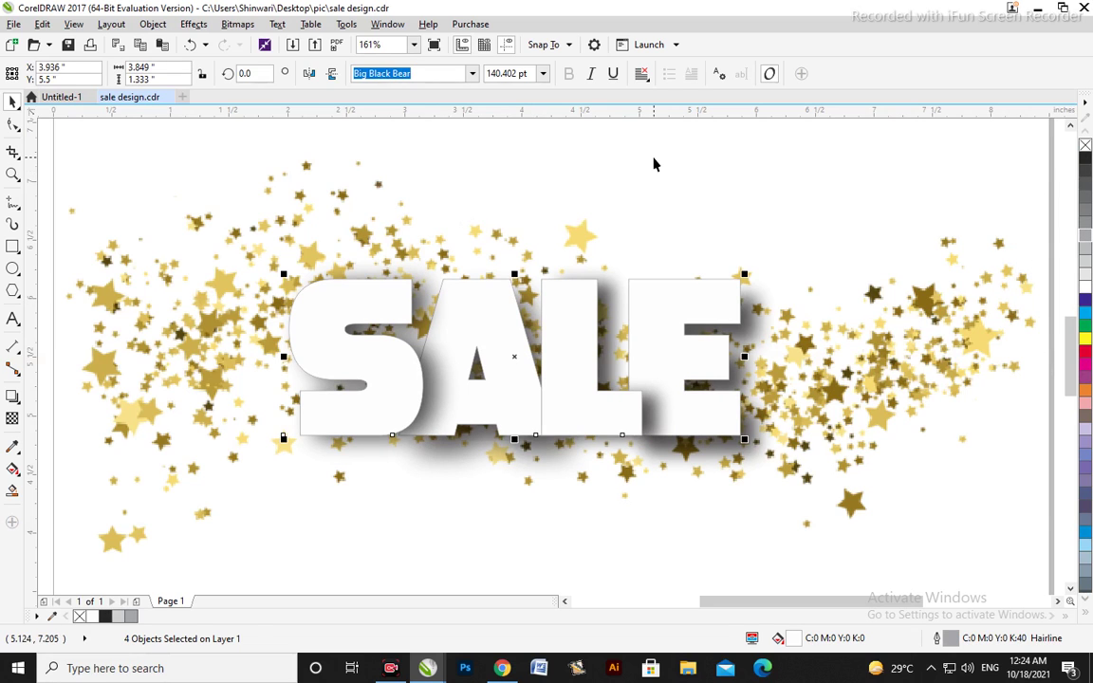
{"action": "left_click", "coordinate": [269, 294]}
{"action": "left_click_drag", "start_coordinate": [269, 293], "coordinate": [479, 455]}
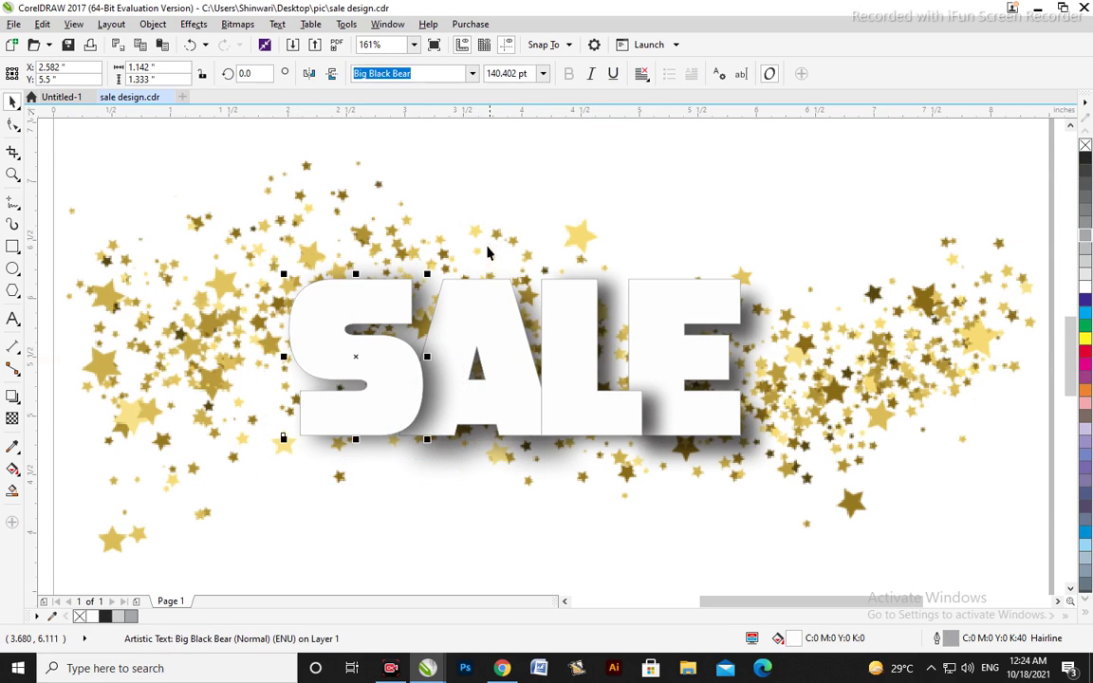
- Group each letter with its lens shadow piece using Ctrl+G
{"action": "left_click_drag", "start_coordinate": [483, 232], "coordinate": [194, 581]}
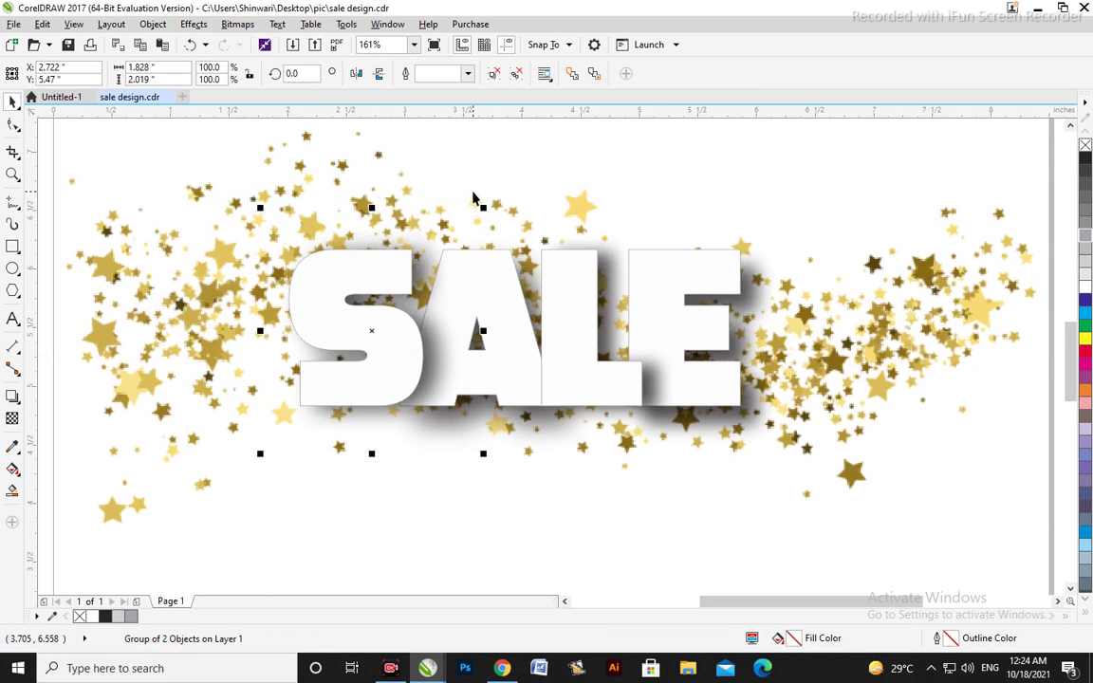
{"action": "left_click_drag", "start_coordinate": [467, 184], "coordinate": [651, 493]}
{"action": "left_click_drag", "start_coordinate": [695, 560], "coordinate": [707, 572]}
{"action": "key", "text": "ctrl+g"}
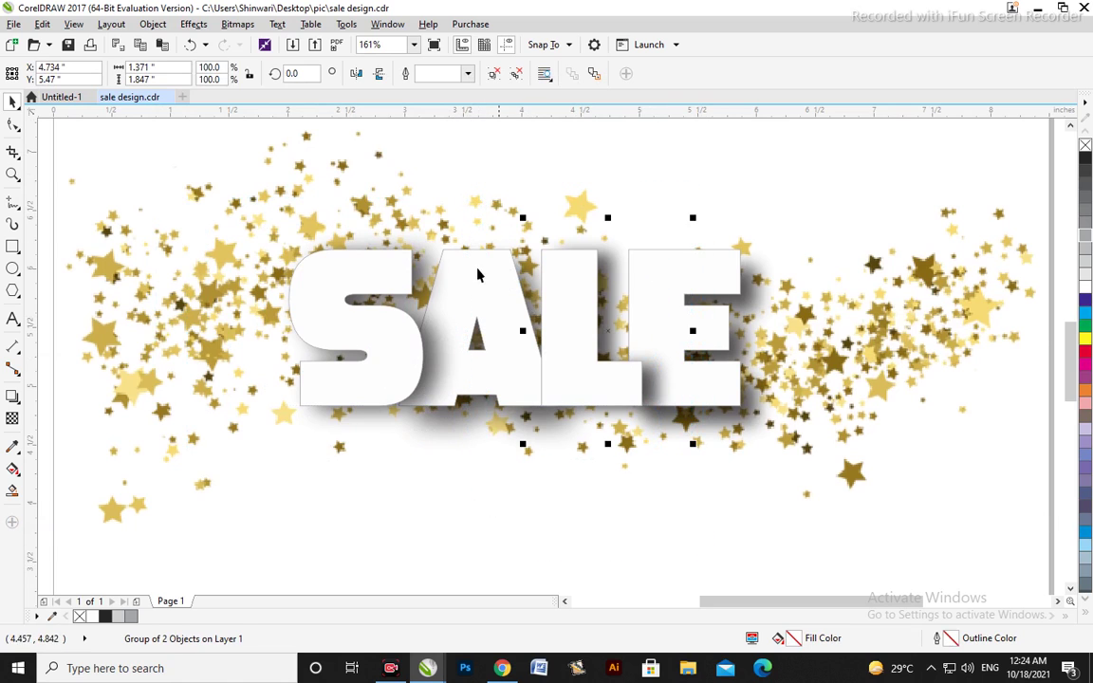
{"action": "mouse_move", "coordinate": [341, 171]}
{"action": "left_mouse_down"}
{"action": "mouse_move", "coordinate": [476, 517]}
{"action": "mouse_move", "coordinate": [602, 605]}
{"action": "mouse_move", "coordinate": [608, 589]}
{"action": "mouse_move", "coordinate": [249, 221]}
{"action": "left_mouse_up"}
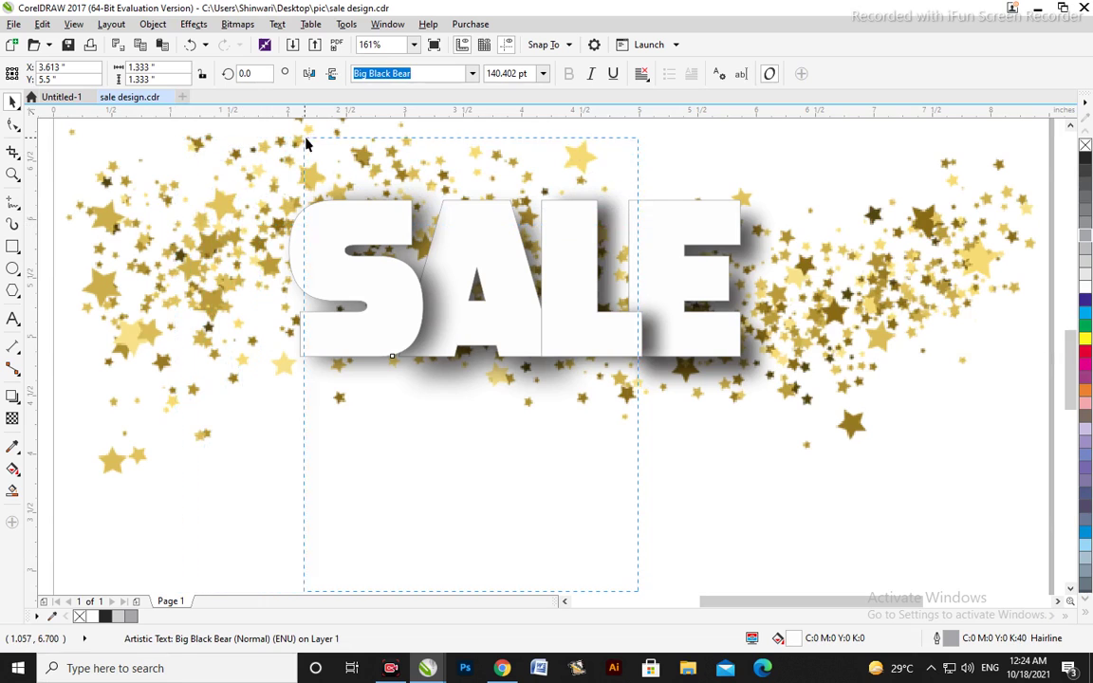
{"action": "left_click_drag", "start_coordinate": [306, 142], "coordinate": [317, 140]}
{"action": "key", "text": "ctrl+g"}
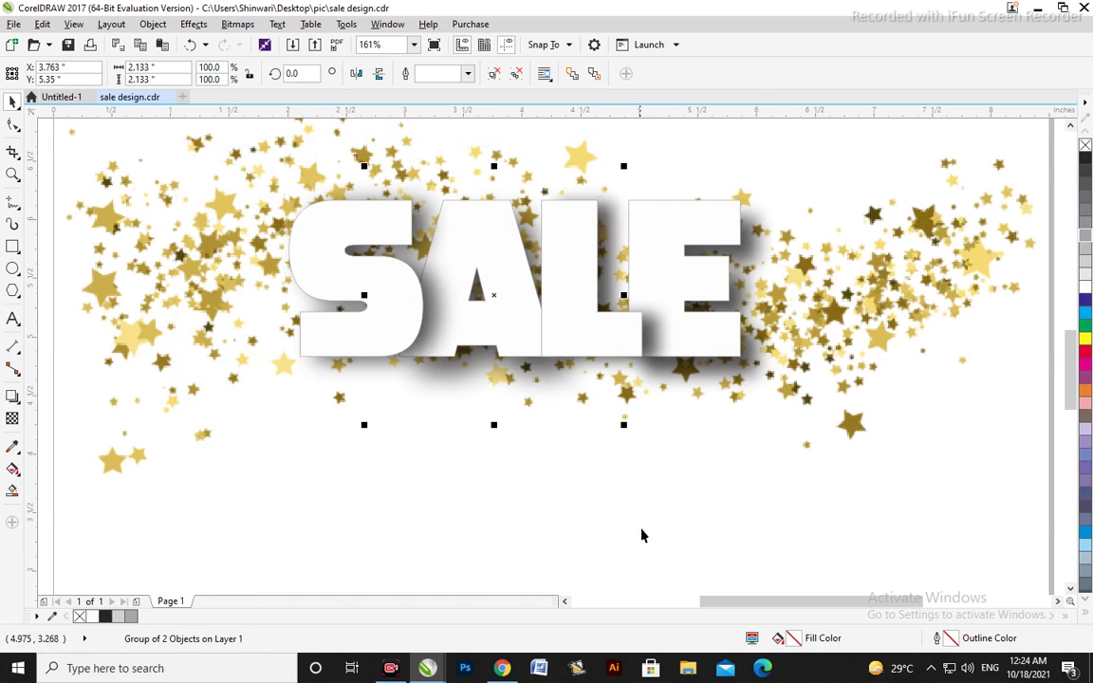
- Group the remaining letter pieces, ungrouping and regrouping the S and E pieces
{"action": "left_click", "coordinate": [826, 481]}
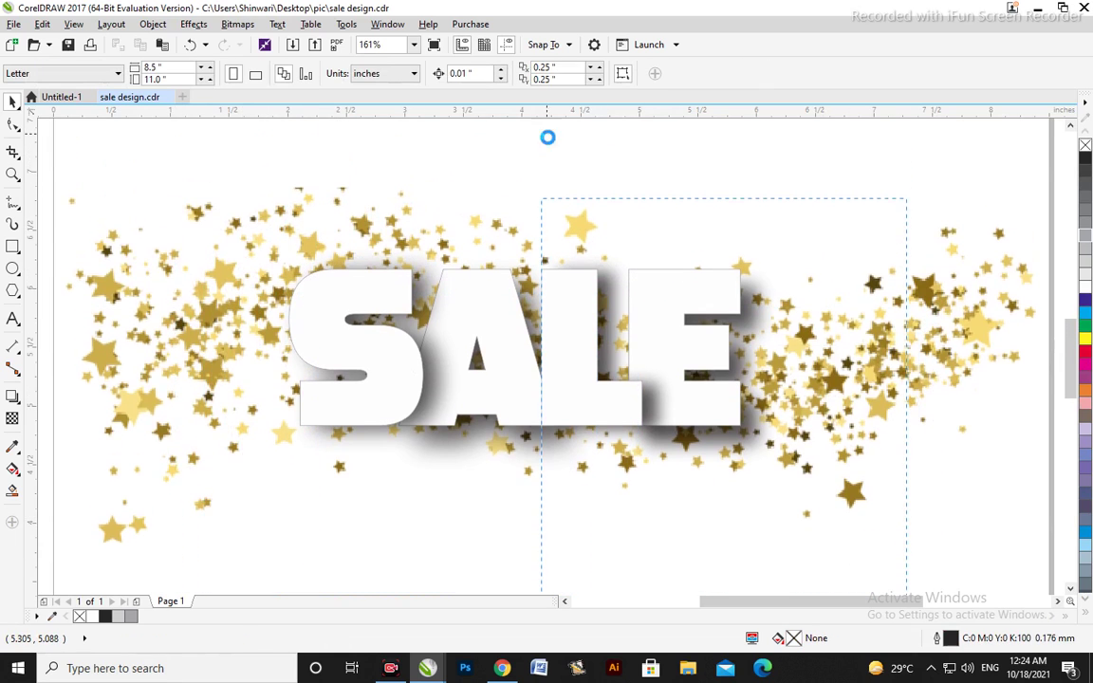
{"action": "left_click_drag", "start_coordinate": [540, 132], "coordinate": [537, 149]}
{"action": "key", "text": "ctrl+g"}
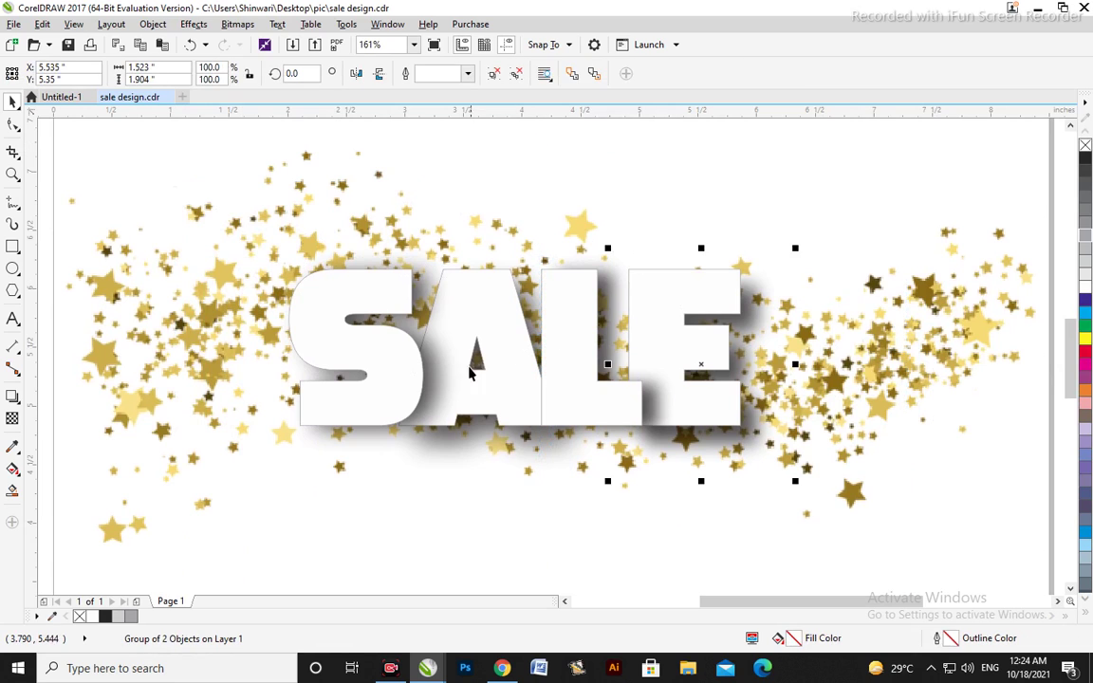
{"action": "key", "text": "ctrl+u"}
{"action": "left_click_drag", "start_coordinate": [471, 439], "coordinate": [480, 453]}
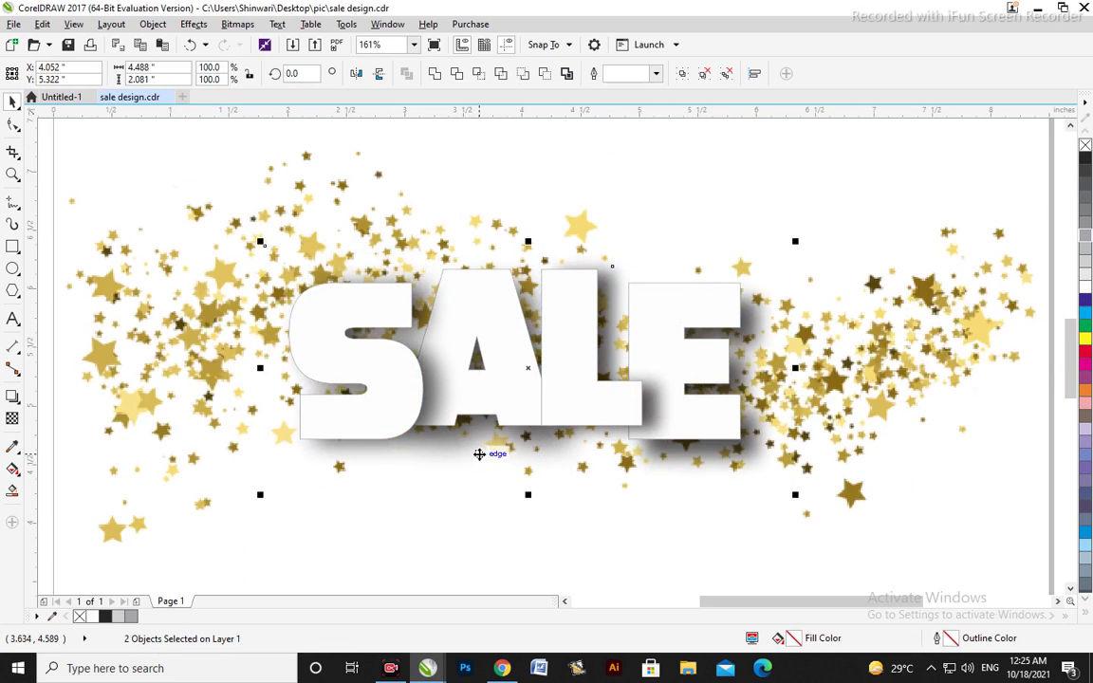
{"action": "key", "text": "ctrl+g"}
- Nudge the S and E up and right, then the S and L down
{"action": "left_click", "coordinate": [747, 426], "text": "shift"}
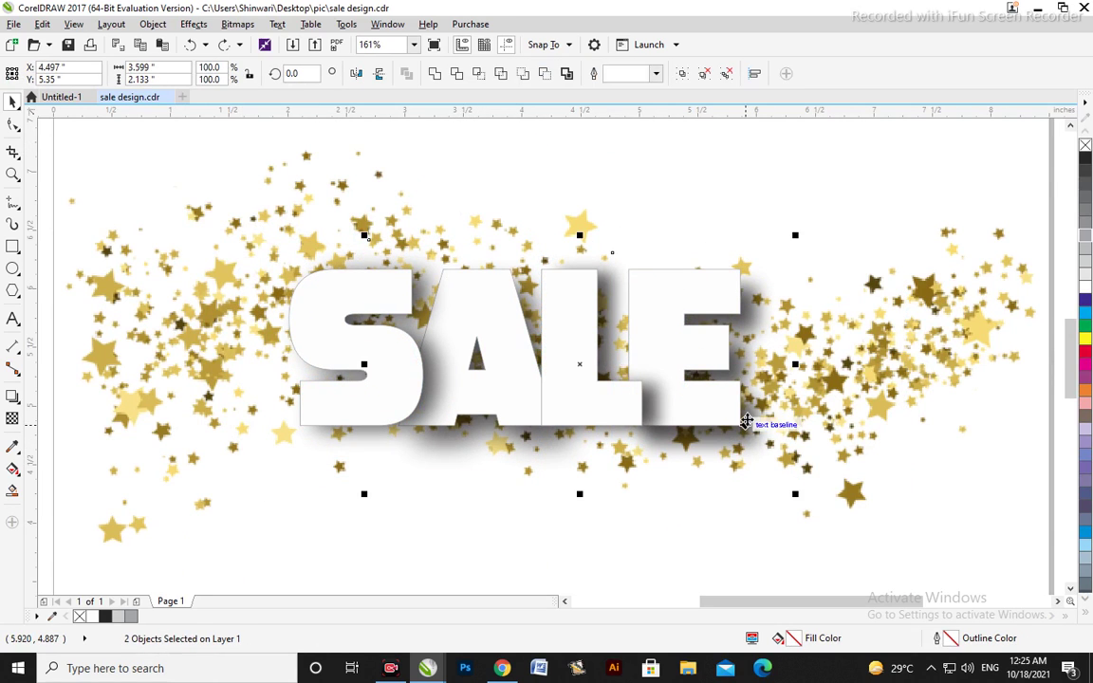
{"action": "key", "text": "Up"}
{"action": "key", "text": "Up"}
{"action": "key", "text": "Up"}
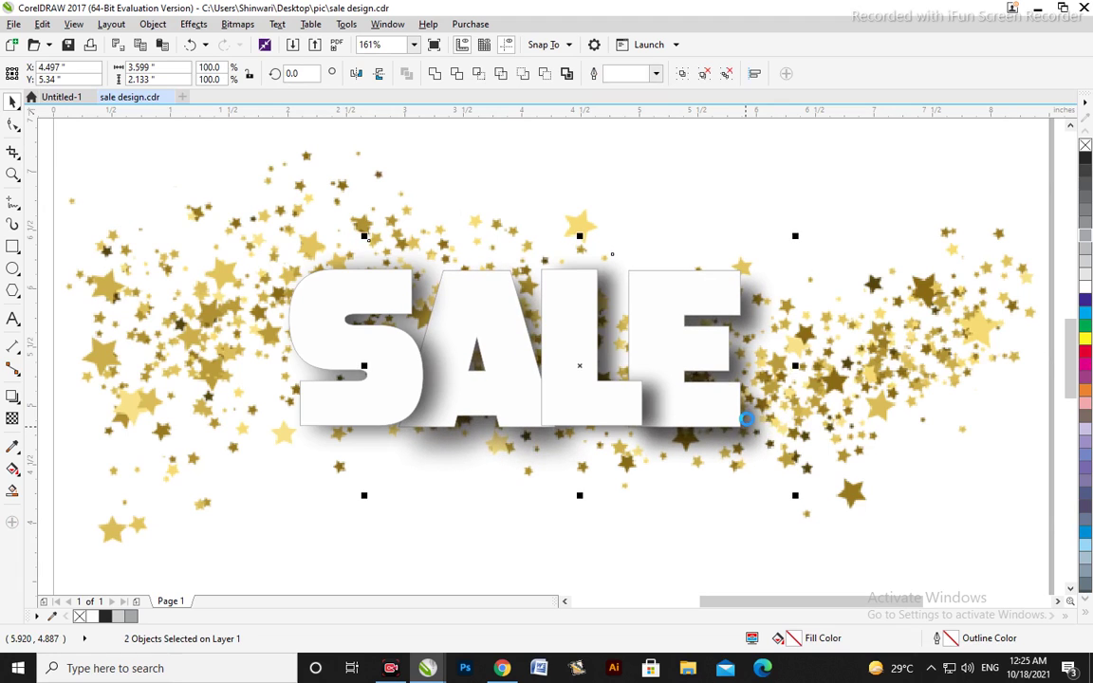
{"action": "key", "text": "Right"}
{"action": "key", "text": "Right"}
{"action": "key", "text": "Right"}
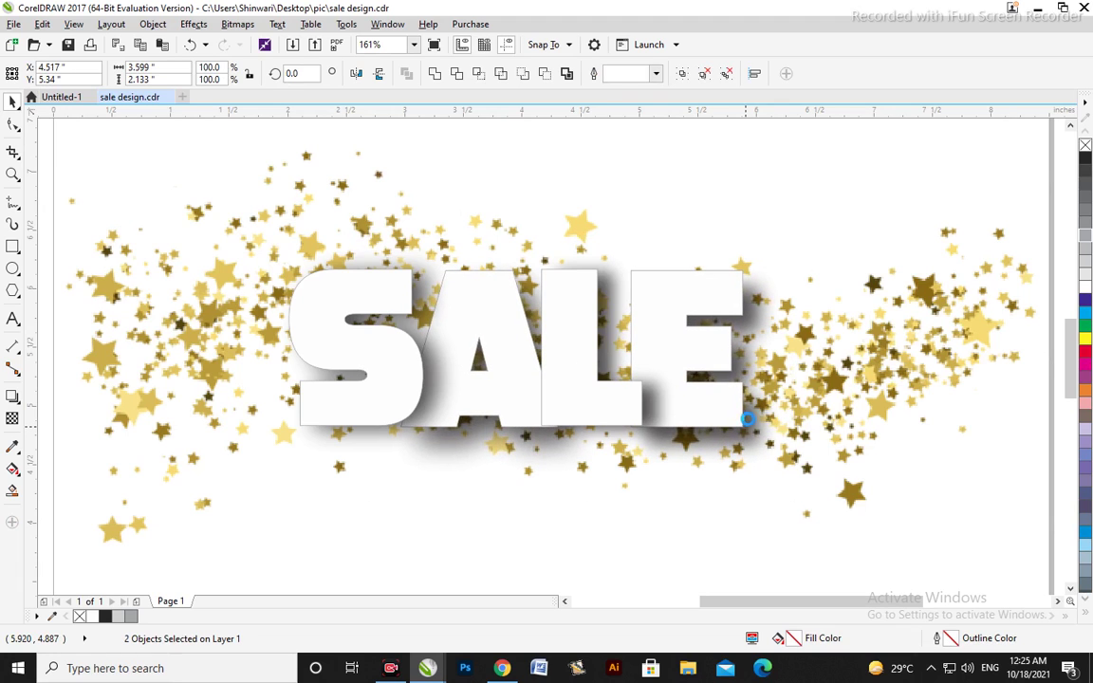
{"action": "key", "text": "Escape"}
{"action": "scroll", "coordinate": [546, 405], "scroll_direction": "up", "scroll_amount": 1}
{"action": "left_click", "coordinate": [399, 406]}
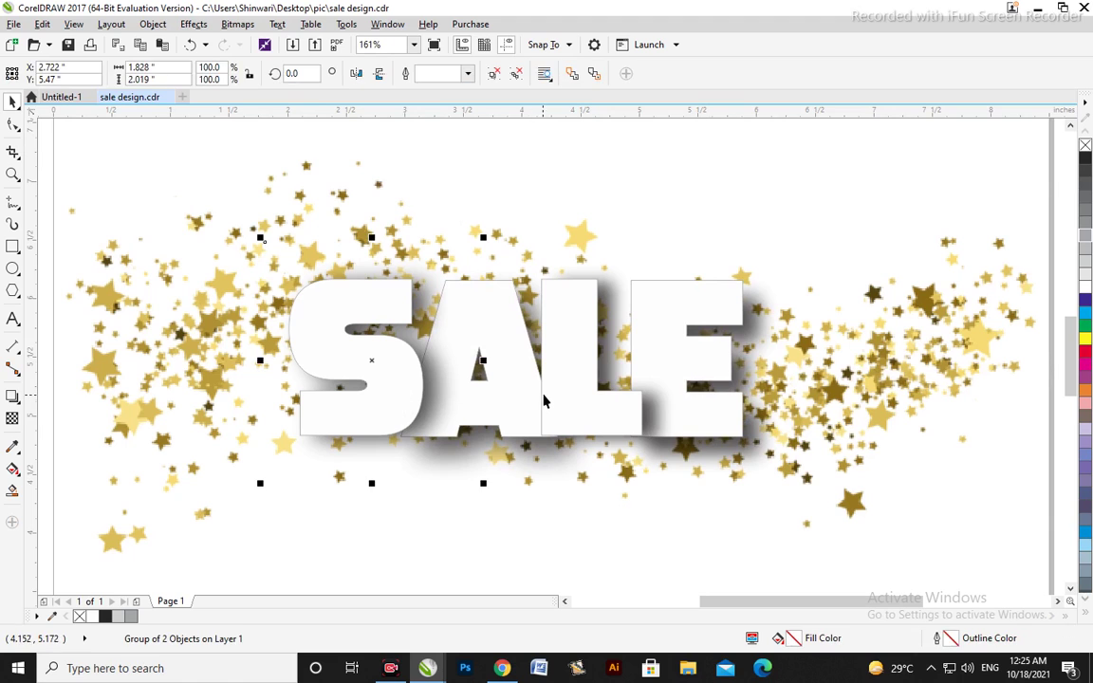
{"action": "left_click", "coordinate": [577, 419], "text": "shift"}
{"action": "key", "text": "Down"}
- Raise the S and L, nudge the A's shadow down and resize a shadow group
{"action": "left_click_drag", "start_coordinate": [578, 418], "coordinate": [578, 394]}
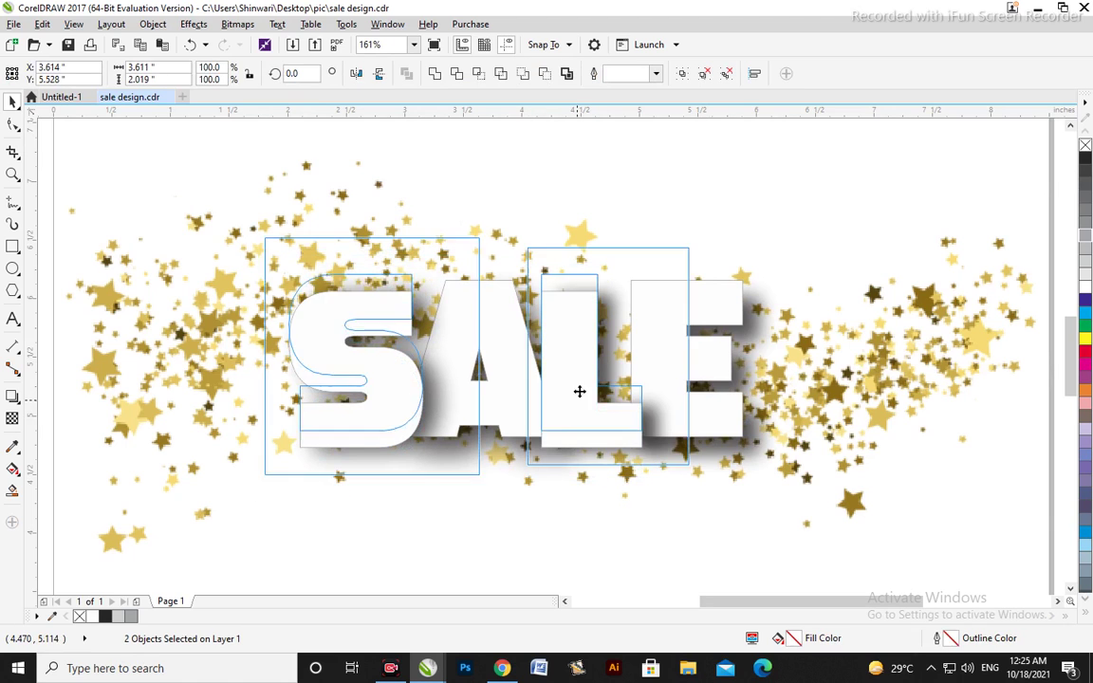
{"action": "left_click", "coordinate": [631, 314], "text": "ctrl"}
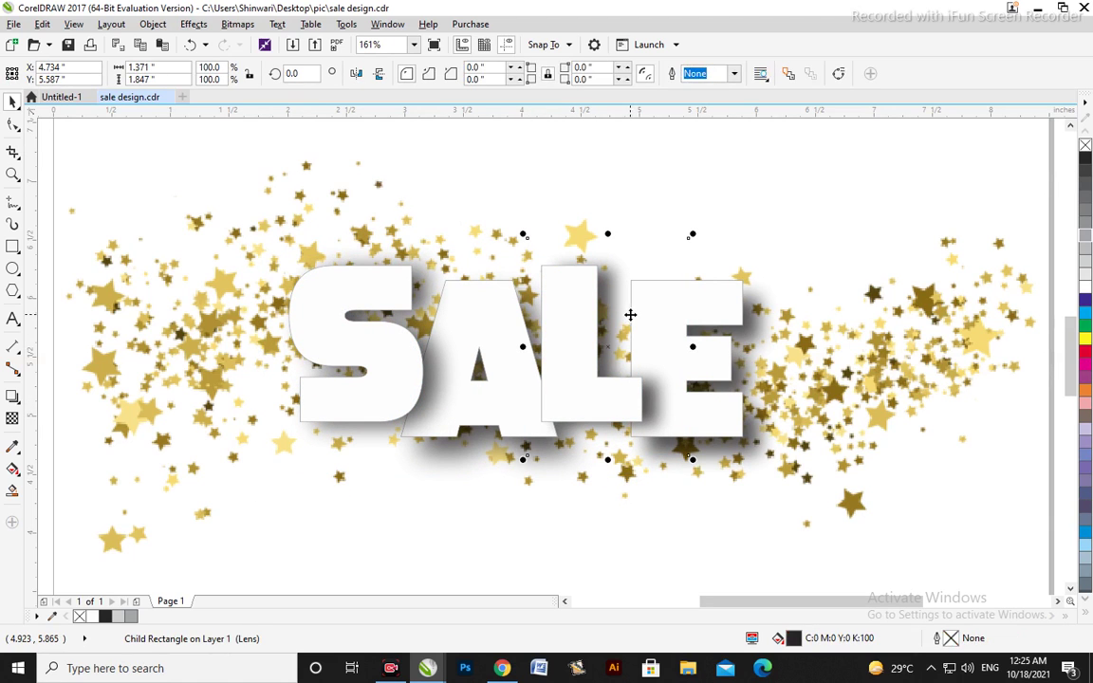
{"action": "key", "text": "Down"}
{"action": "key", "text": "Down"}
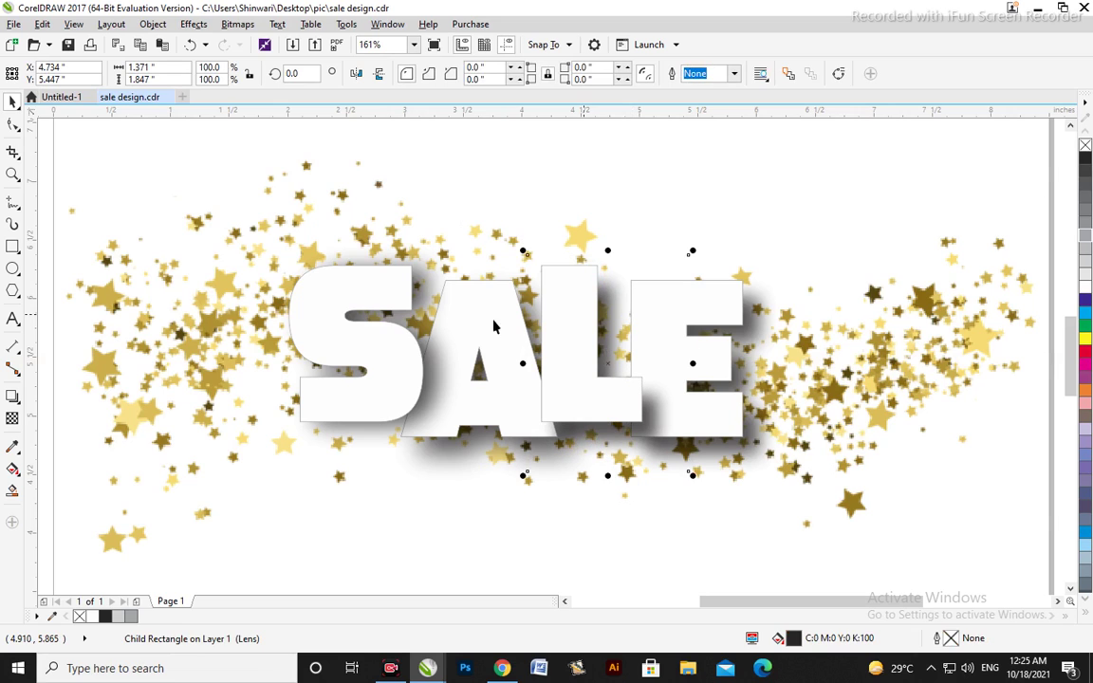
{"action": "left_click", "coordinate": [415, 322], "text": "ctrl"}
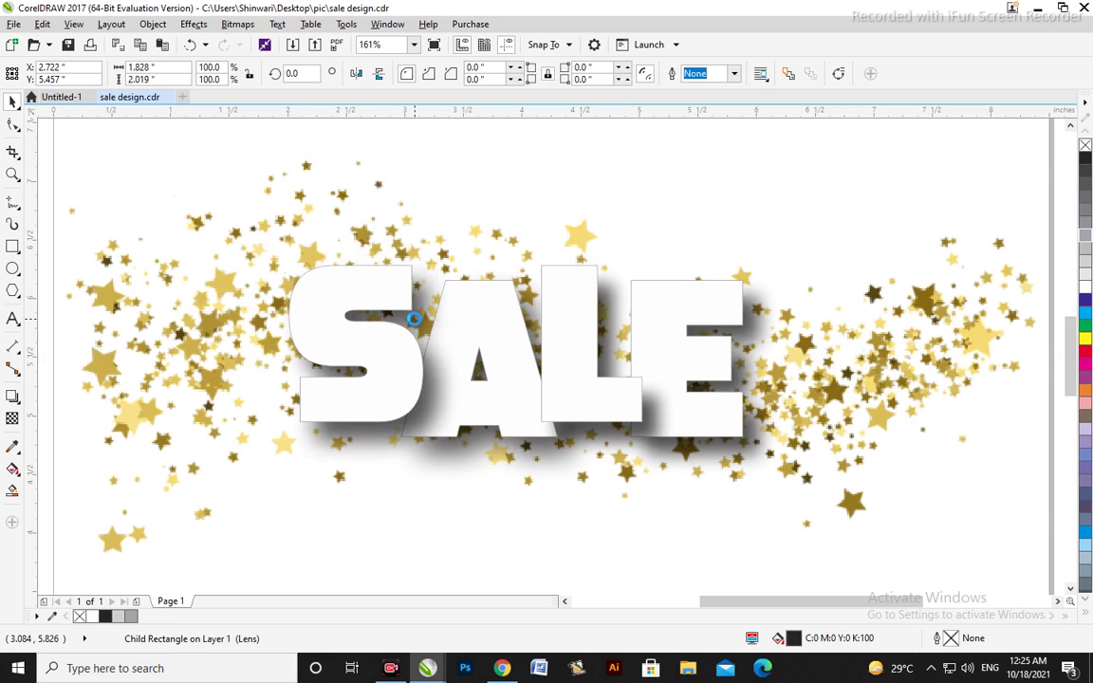
{"action": "left_click", "coordinate": [371, 287]}
{"action": "mouse_move", "coordinate": [352, 314]}
{"action": "left_mouse_down"}
{"action": "mouse_move", "coordinate": [603, 378]}
{"action": "mouse_move", "coordinate": [500, 419]}
{"action": "mouse_move", "coordinate": [393, 408]}
{"action": "mouse_move", "coordinate": [313, 423]}
{"action": "mouse_move", "coordinate": [532, 436]}
{"action": "mouse_move", "coordinate": [716, 428]}
{"action": "mouse_move", "coordinate": [605, 424]}
{"action": "mouse_move", "coordinate": [560, 410]}
{"action": "mouse_move", "coordinate": [481, 427]}
{"action": "mouse_move", "coordinate": [354, 402]}
{"action": "mouse_move", "coordinate": [646, 415]}
{"action": "left_mouse_up"}
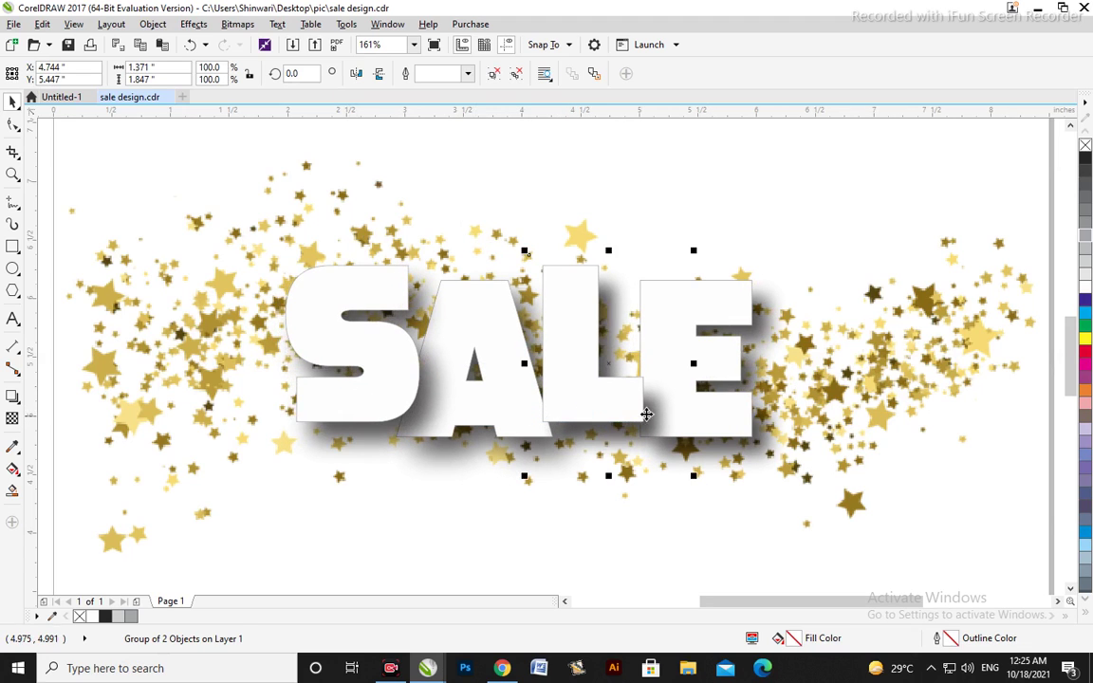
- Undo the resize and select the letter groups in turn to check spacing
{"action": "key", "text": "ctrl+z"}
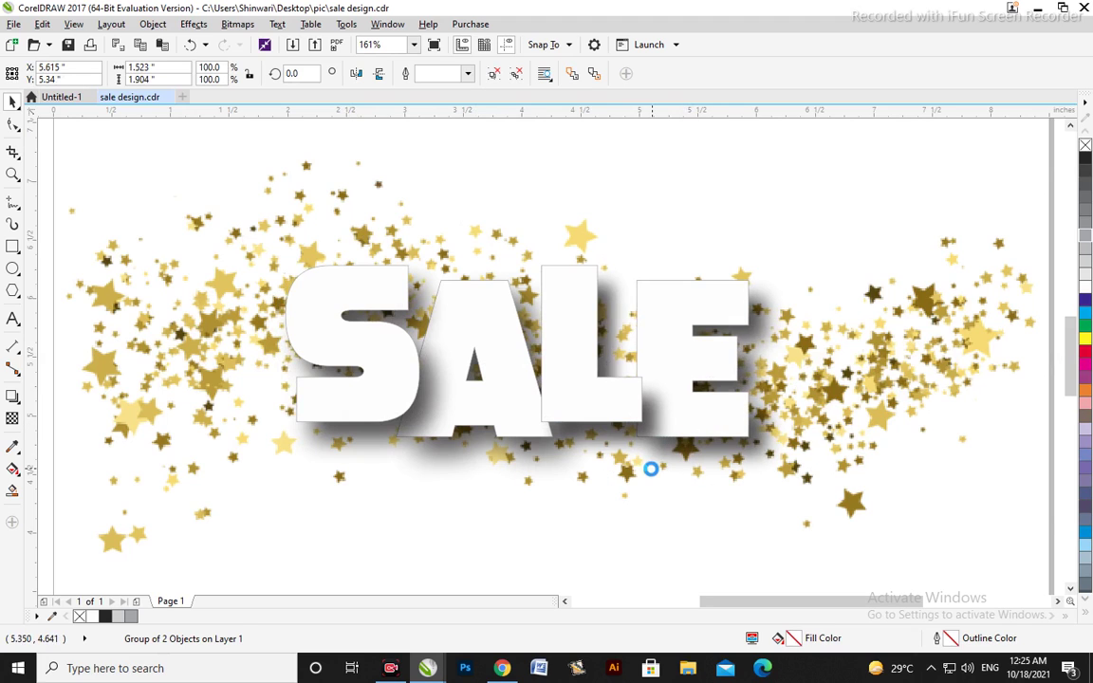
{"action": "left_click", "coordinate": [572, 581]}
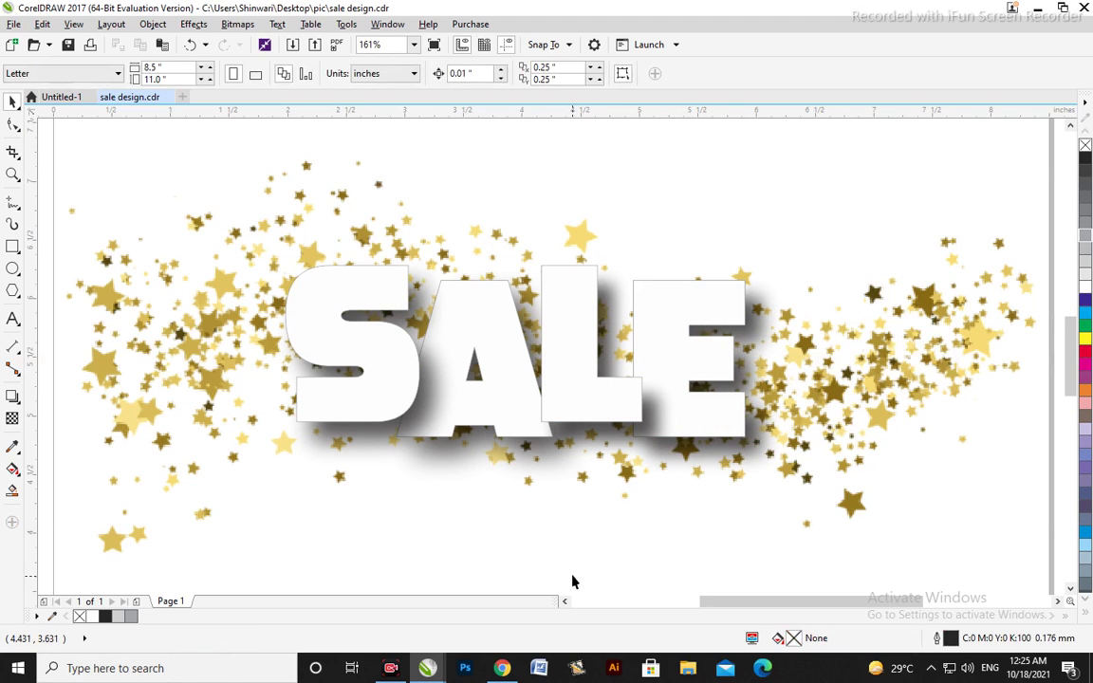
{"action": "left_click", "coordinate": [508, 423]}
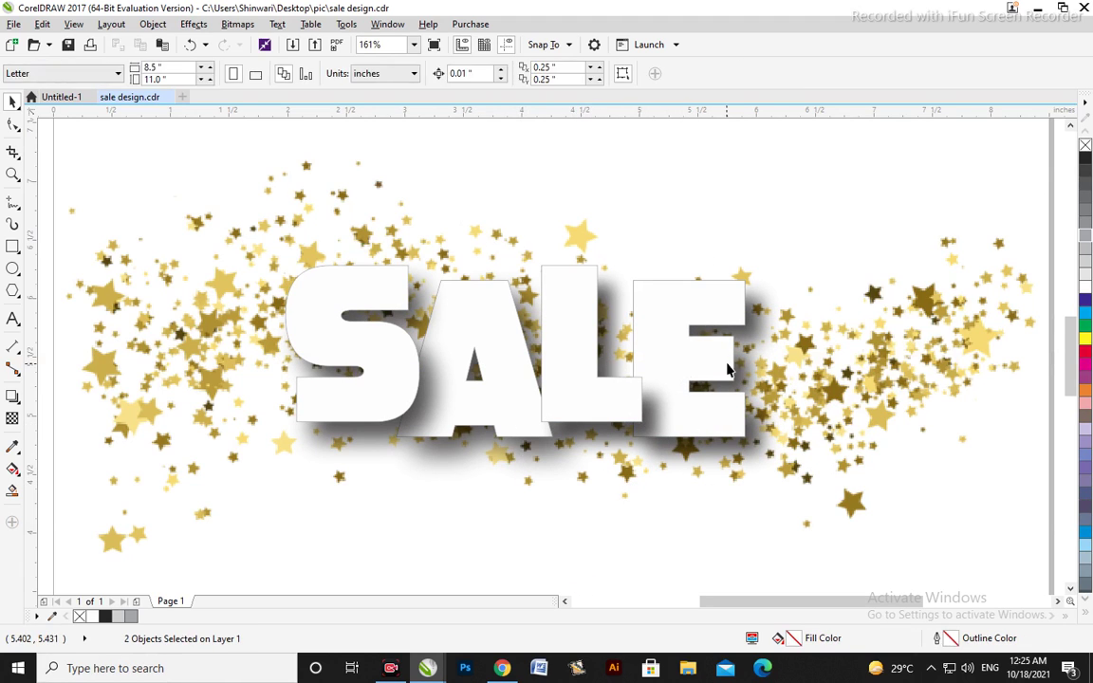
{"action": "left_click", "coordinate": [548, 443]}
{"action": "left_click", "coordinate": [452, 438], "text": "shift"}
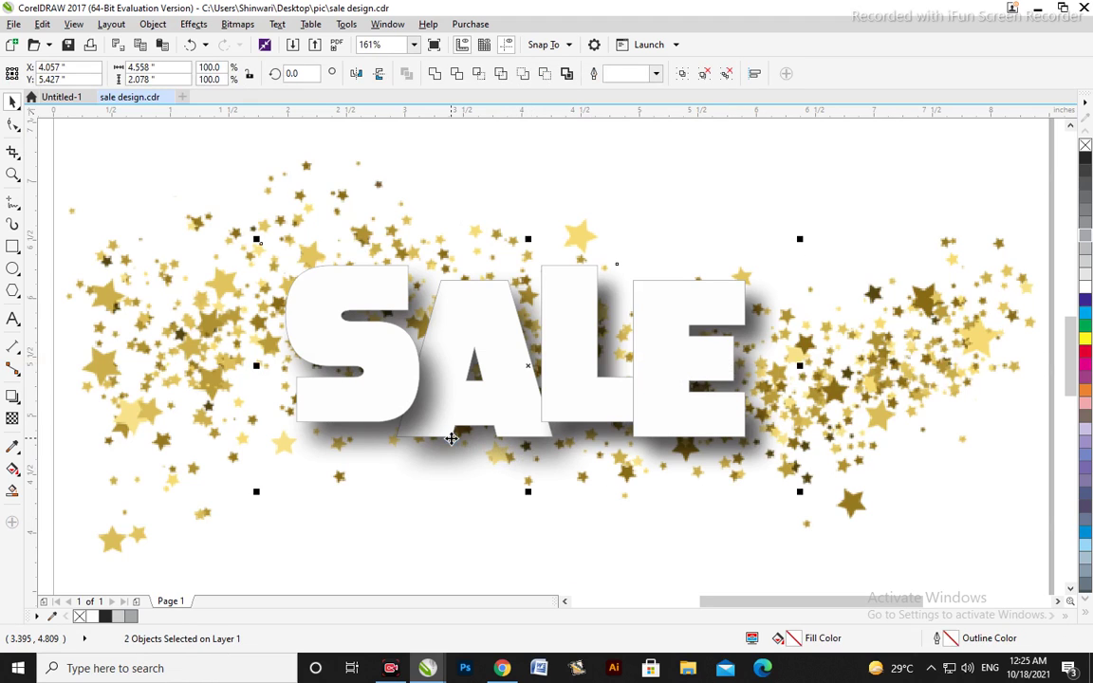
{"action": "left_click", "coordinate": [490, 452]}
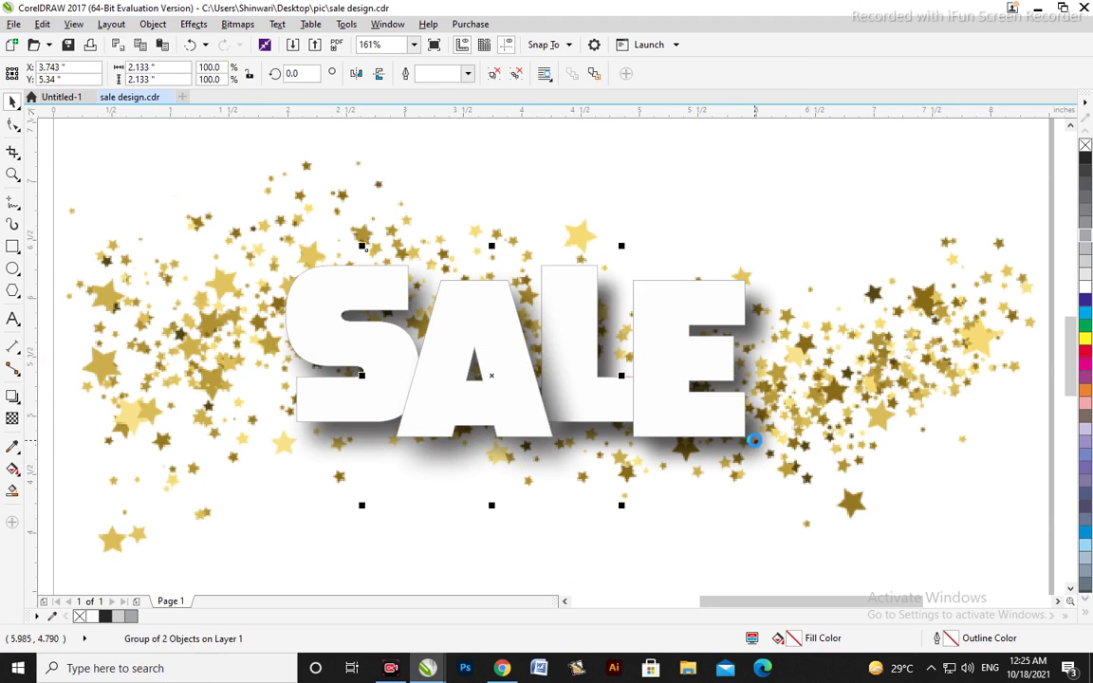
{"action": "left_click", "coordinate": [752, 451]}
{"action": "left_click", "coordinate": [638, 457]}
{"action": "left_click", "coordinate": [604, 572]}
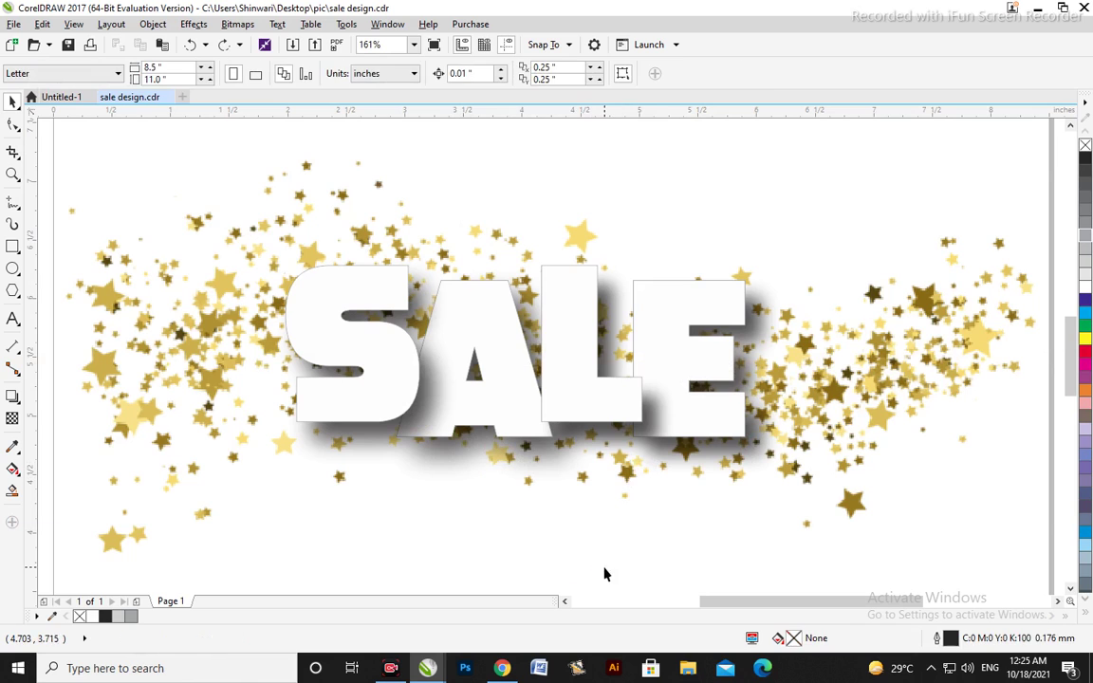
- Resize the gold-star bitmap, widening it to about 6.68 inches and raising it
{"action": "scroll", "coordinate": [506, 497], "scroll_direction": "down", "scroll_amount": 3}
{"action": "left_click", "coordinate": [754, 438]}
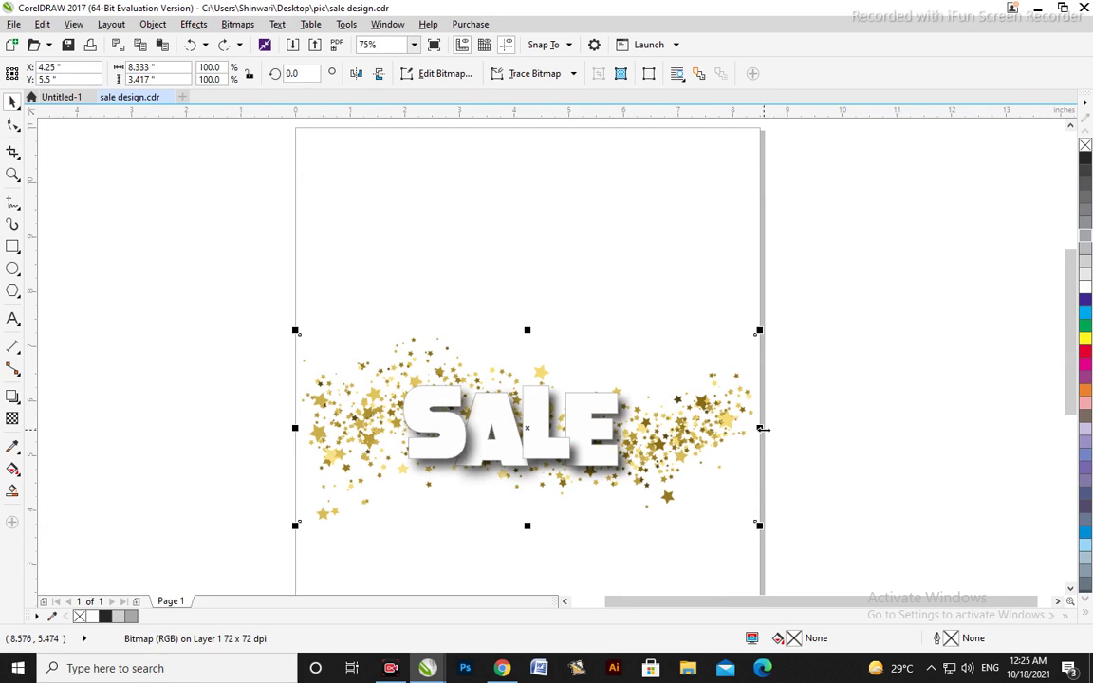
{"action": "left_click_drag", "start_coordinate": [762, 429], "coordinate": [665, 429]}
{"action": "key", "text": "z"}
{"action": "key", "text": "shift+F2"}
{"action": "key", "text": "space"}
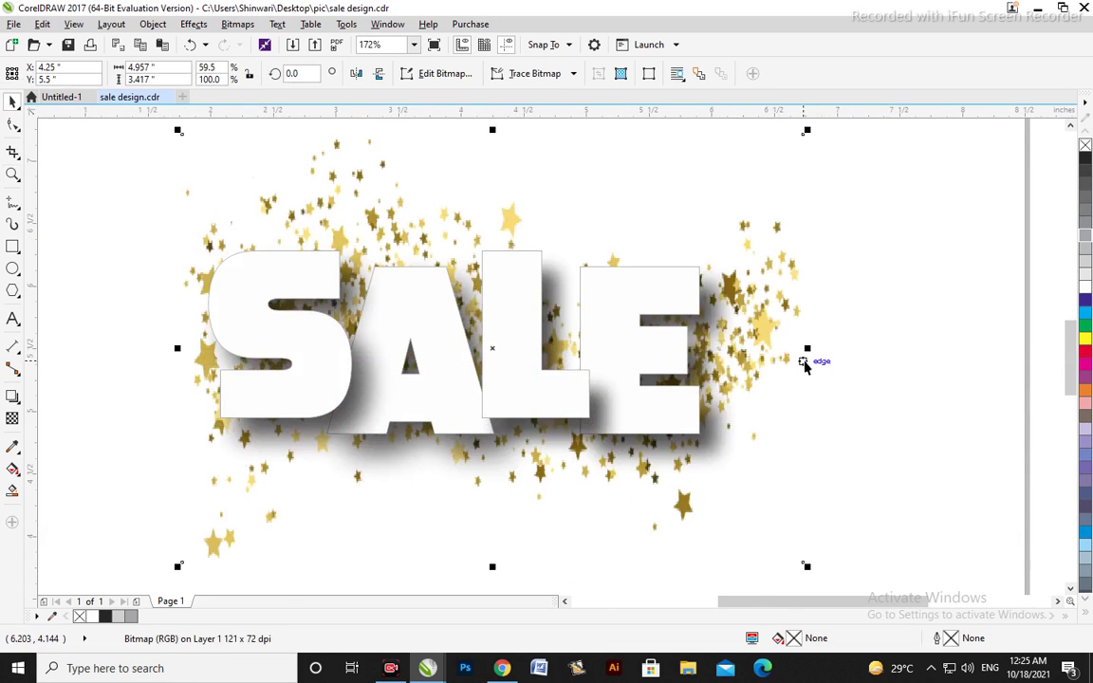
{"action": "mouse_move", "coordinate": [812, 349]}
{"action": "left_mouse_down"}
{"action": "mouse_move", "coordinate": [916, 349]}
{"action": "mouse_move", "coordinate": [812, 205]}
{"action": "left_mouse_up"}
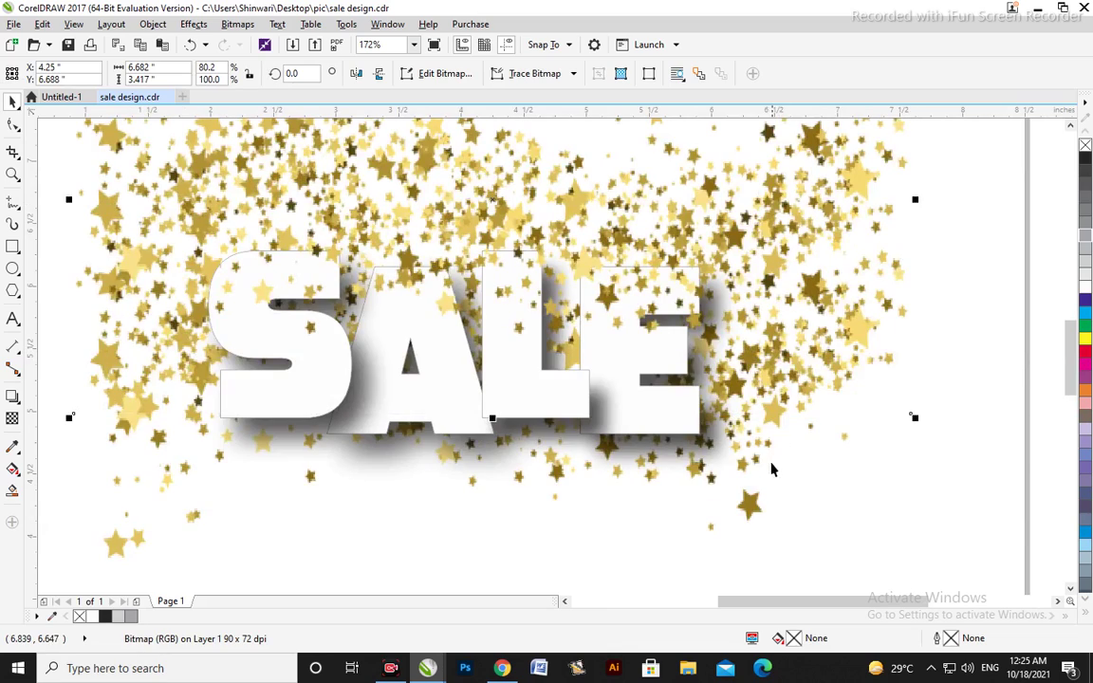
{"action": "left_click_drag", "start_coordinate": [743, 509], "coordinate": [752, 424]}
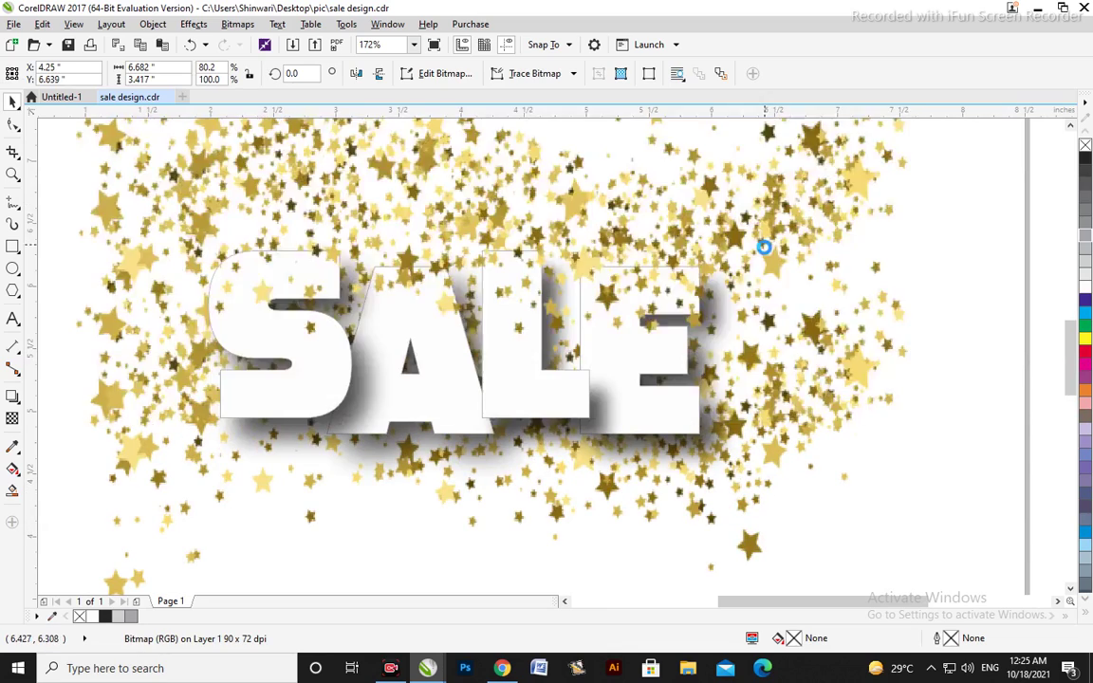
- Reposition the star bitmap over the lettering, then zoom to fit all objects
{"action": "scroll", "coordinate": [764, 247], "scroll_direction": "down", "scroll_amount": 3}
{"action": "key", "text": "z"}
{"action": "scroll", "coordinate": [1045, 586], "scroll_direction": "up", "scroll_amount": 1}
{"action": "key", "text": "space"}
{"action": "key", "text": "Escape"}
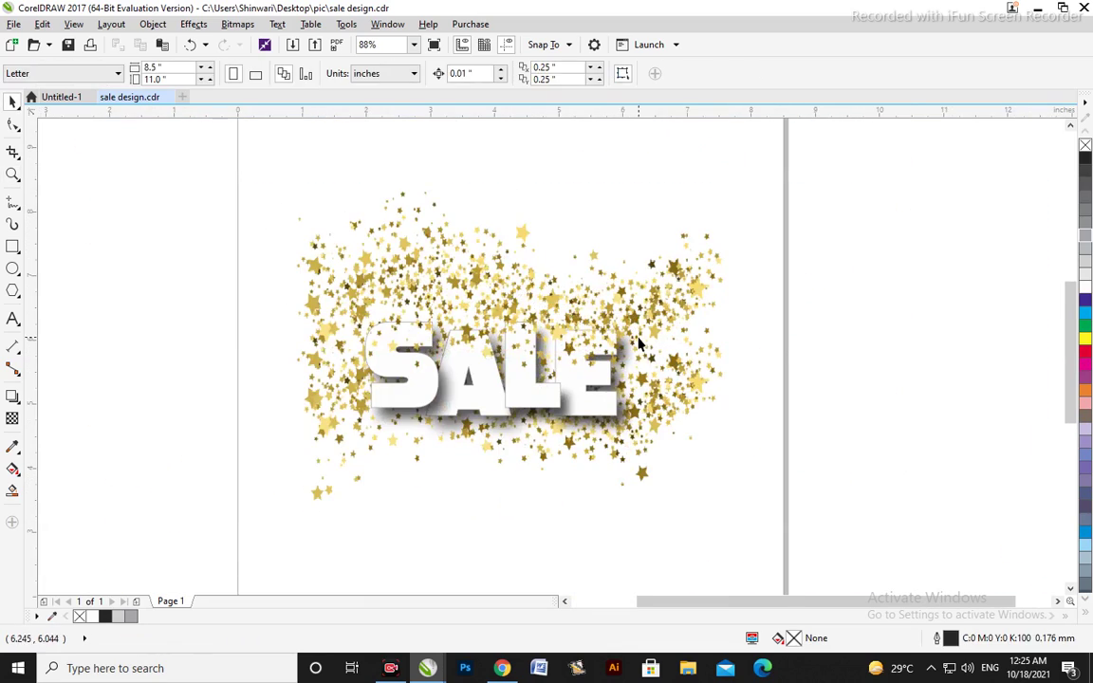
{"action": "scroll", "coordinate": [617, 378], "scroll_direction": "up", "scroll_amount": 2}
{"action": "mouse_move", "coordinate": [610, 390]}
{"action": "left_mouse_down"}
{"action": "mouse_move", "coordinate": [597, 598]}
{"action": "mouse_move", "coordinate": [598, 524]}
{"action": "left_mouse_up"}
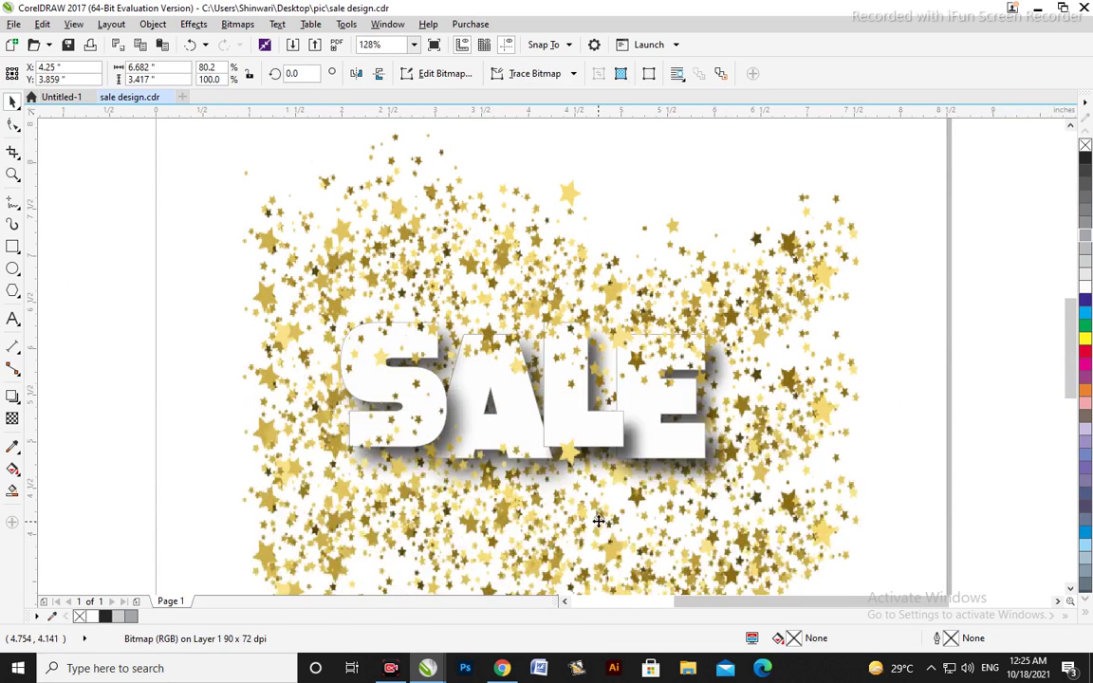
{"action": "scroll", "coordinate": [598, 524], "scroll_direction": "down", "scroll_amount": 2}
{"action": "left_click_drag", "start_coordinate": [538, 352], "coordinate": [538, 344]}
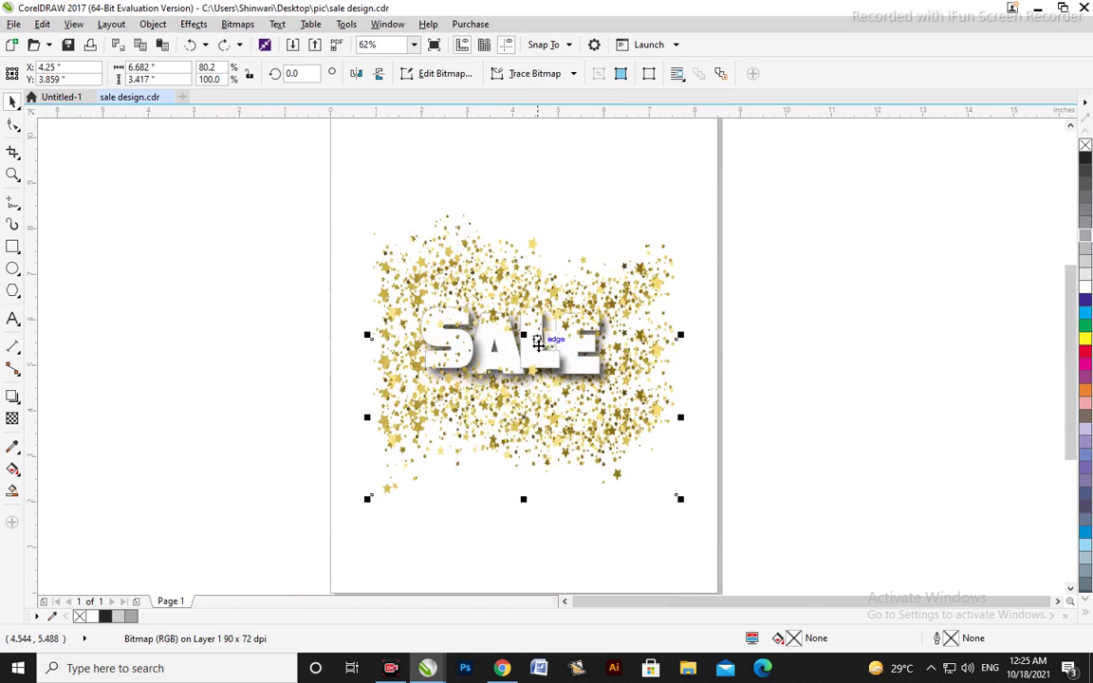
{"action": "left_click", "coordinate": [612, 512]}
{"action": "key", "text": "F4"}
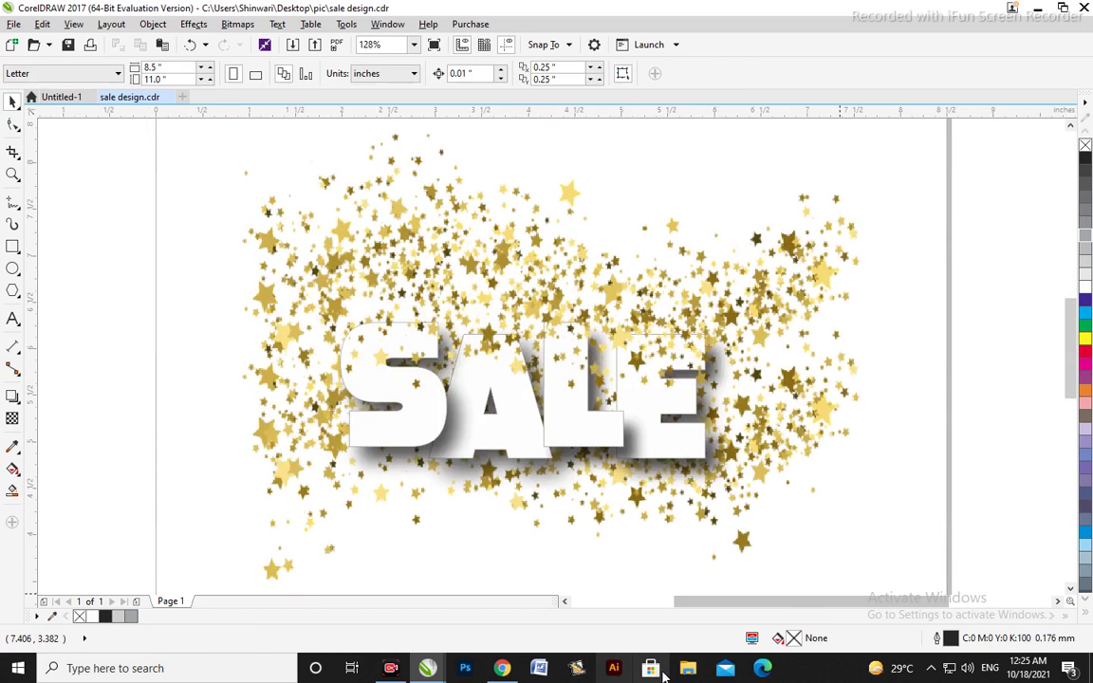